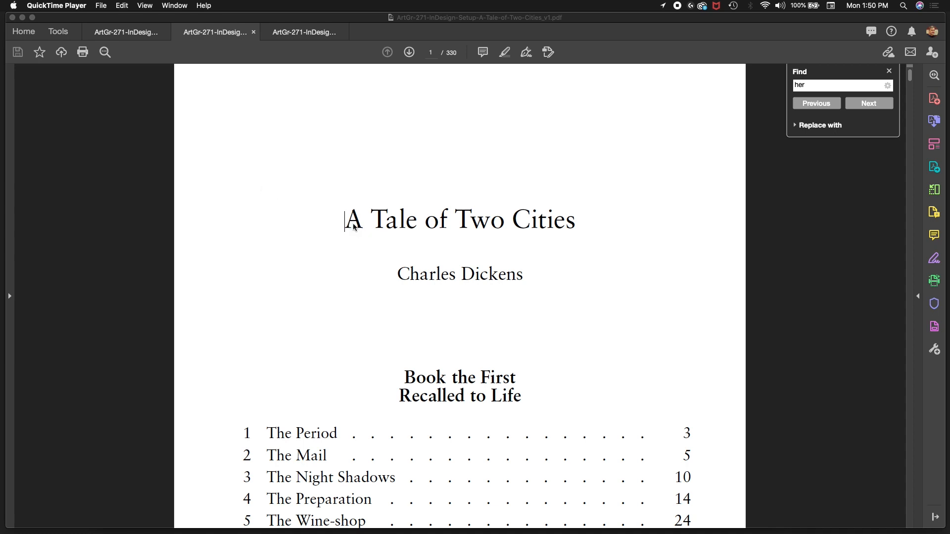
Copy the book title "A Tale of Two Cities" from the PDF's first page and switch to InDesign.
drag(350, 222, 471, 226)
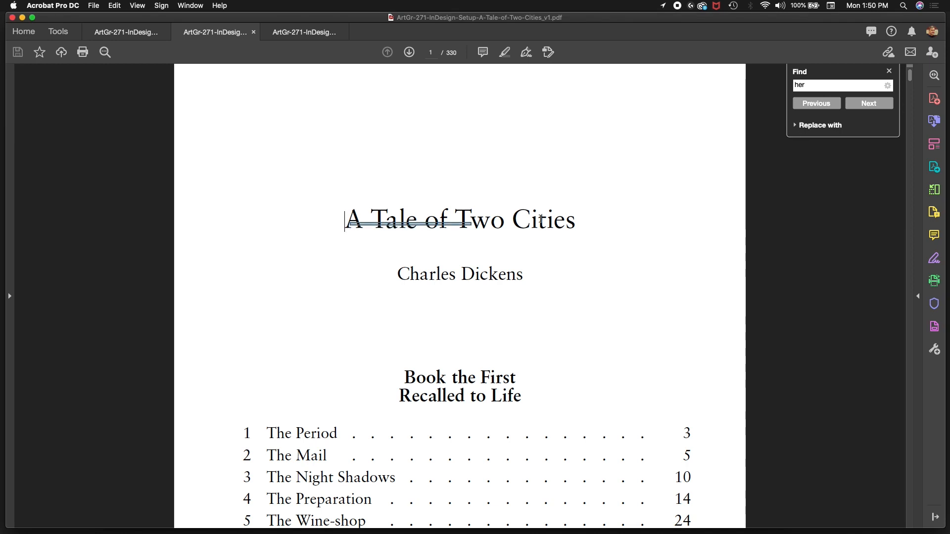
click(549, 222)
drag(576, 222, 348, 224)
key(super+c)
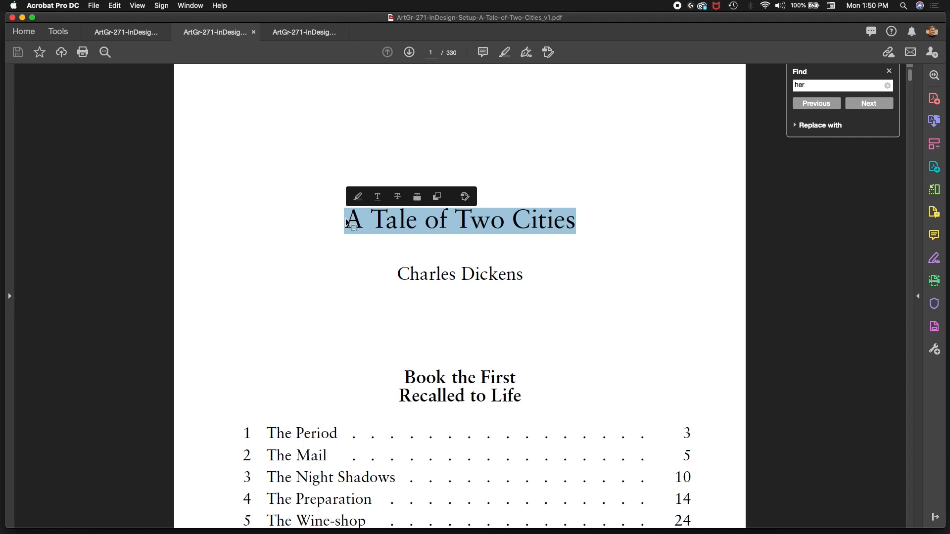
key(super+Tab)
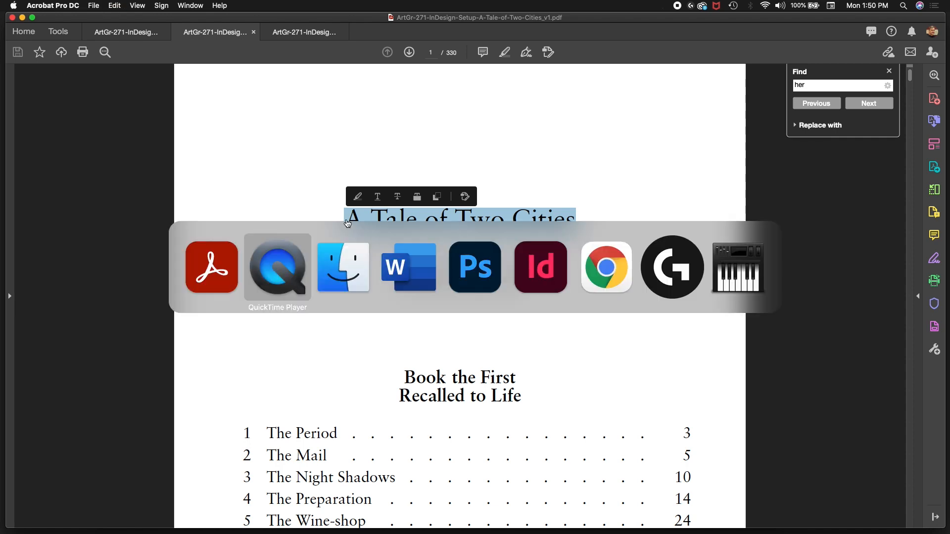
key(super+Tab)
key(super+Tab)
key(super+Tab)
key(super+Tab)
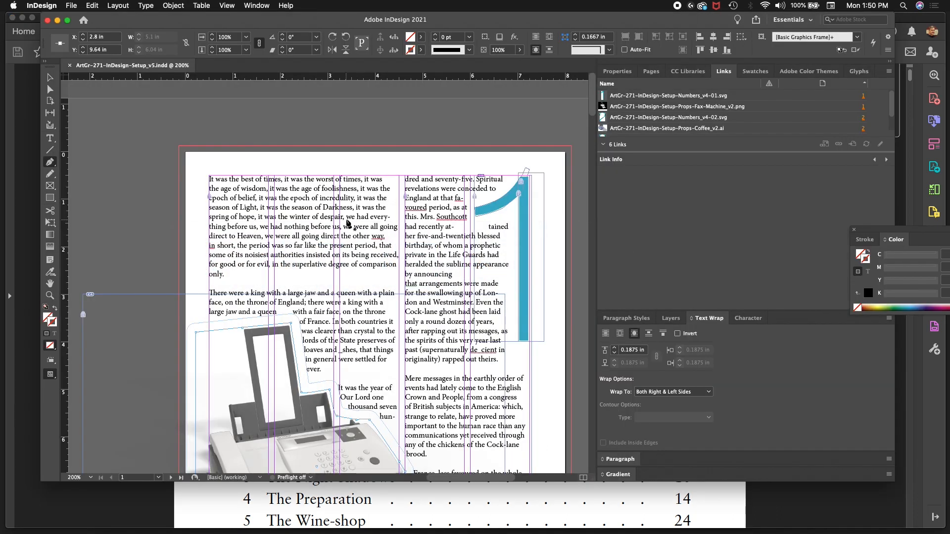
Unlock the text frame beginning "It was the best of times" on the Page 01 layer and select it.
click(327, 220)
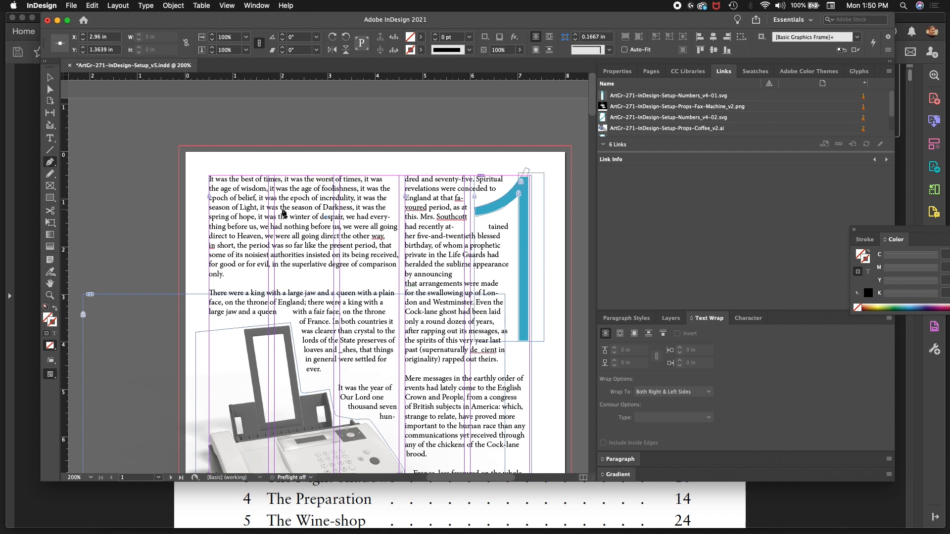
key(t)
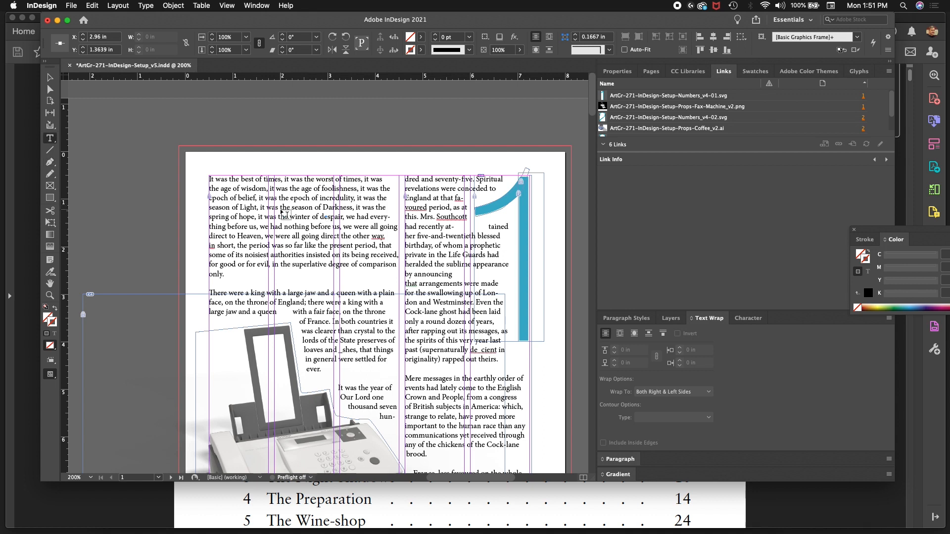
click(677, 322)
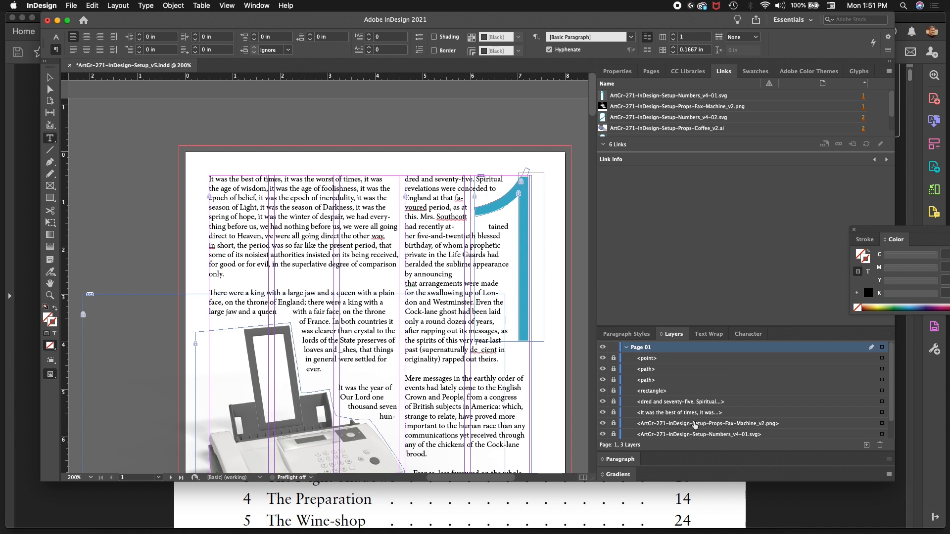
click(665, 413)
click(661, 404)
click(658, 415)
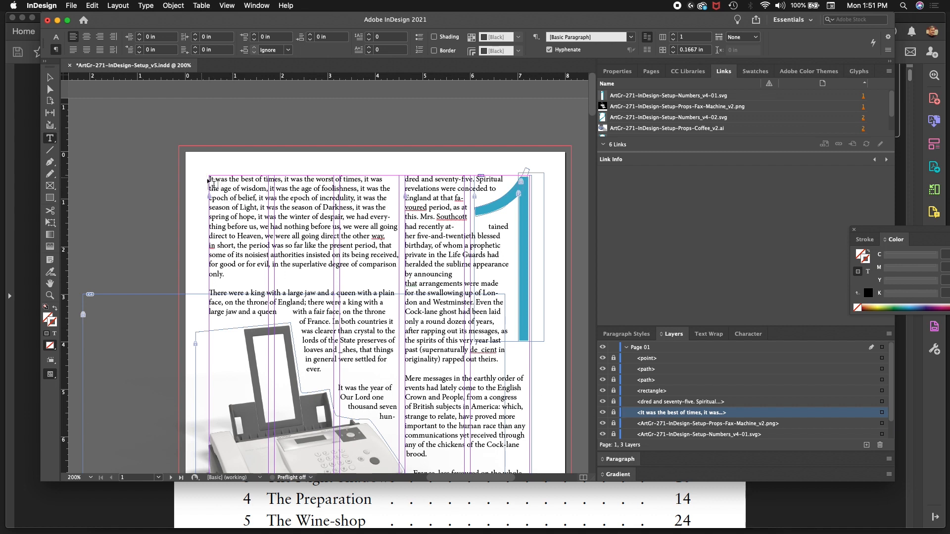
click(614, 413)
click(882, 413)
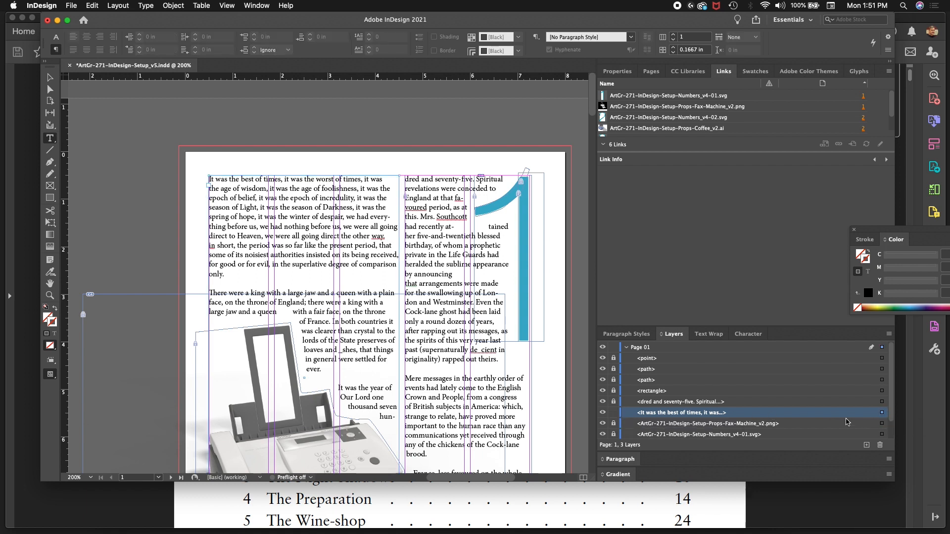
Add a blank line above the first paragraph and paste the title "A Tale of Two Cities" into it.
click(263, 188)
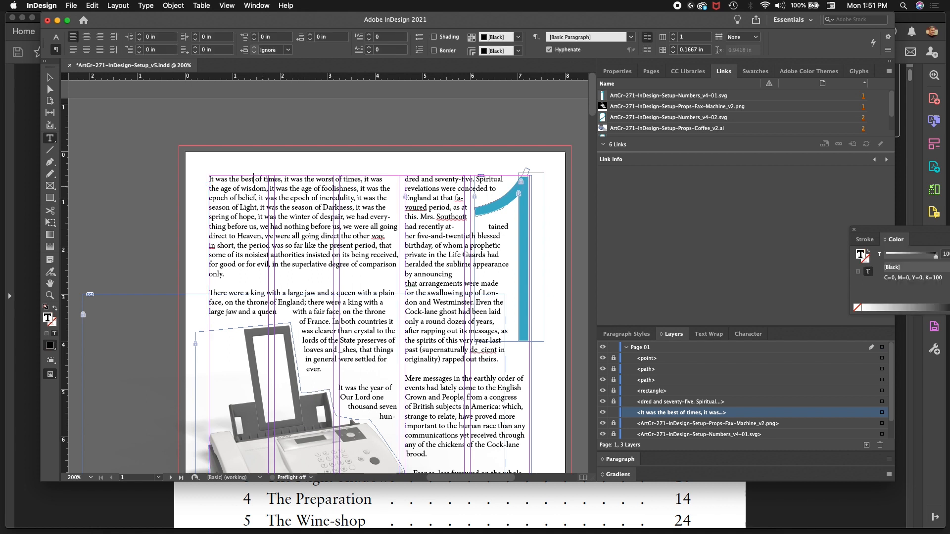
key(Left)
key(Left)
key(Left)
key(Left)
key(Left)
key(Left)
key(Left)
key(Left)
key(Return)
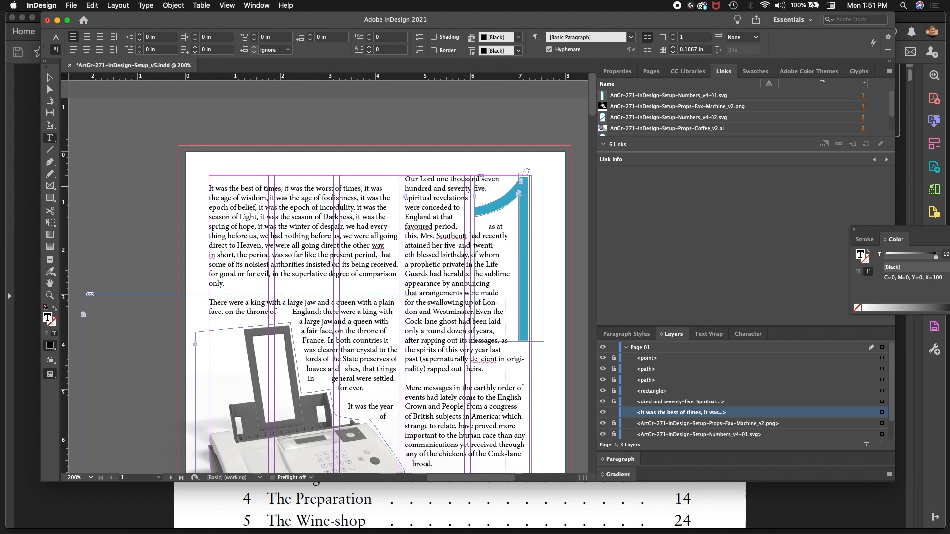
key(Up)
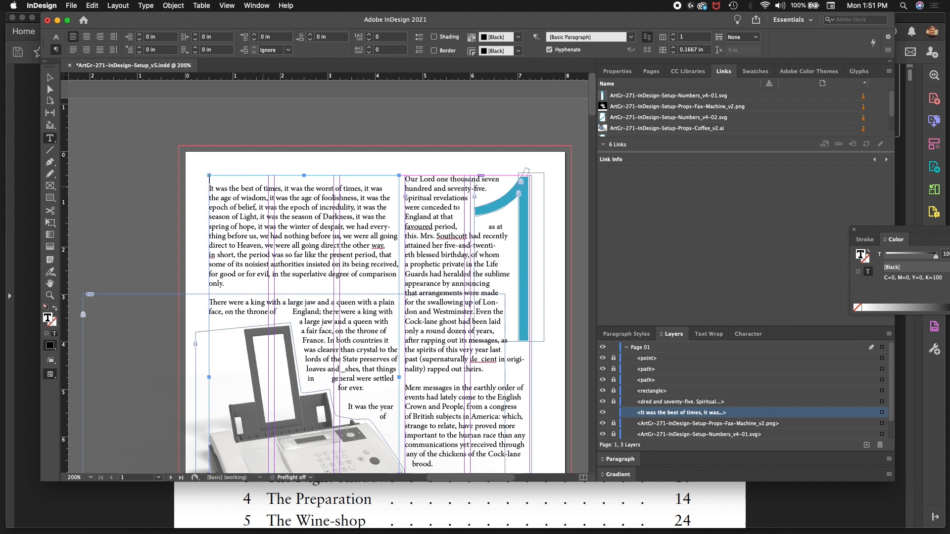
key(super+v)
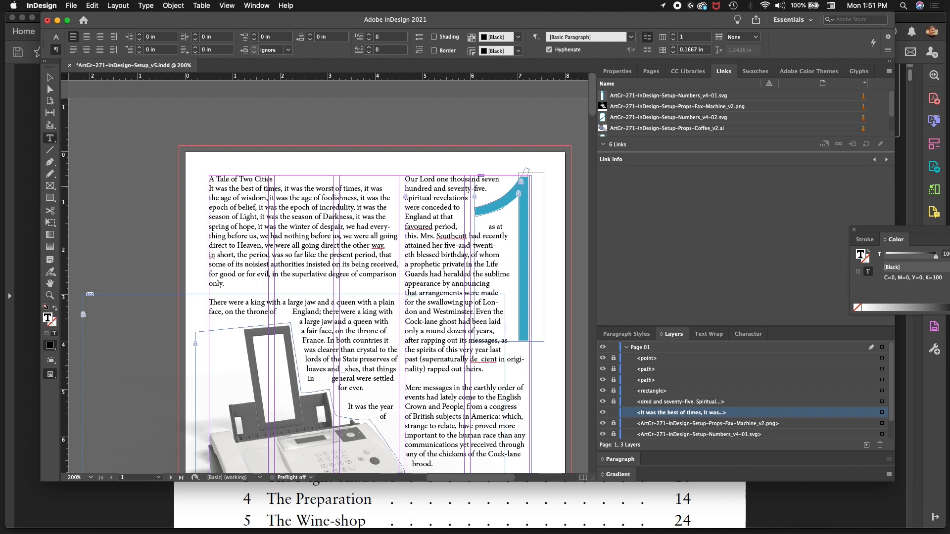
Copy the author line "Charles Dickens" from the PDF in Acrobat and paste it on a new line below the title in InDesign.
key(Return)
key(super+Tab)
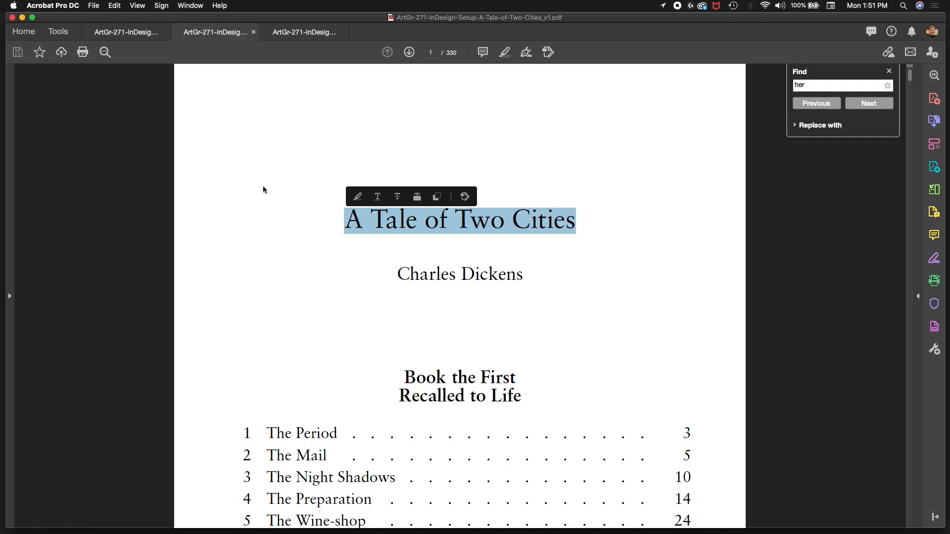
drag(397, 274, 502, 280)
key(super+c)
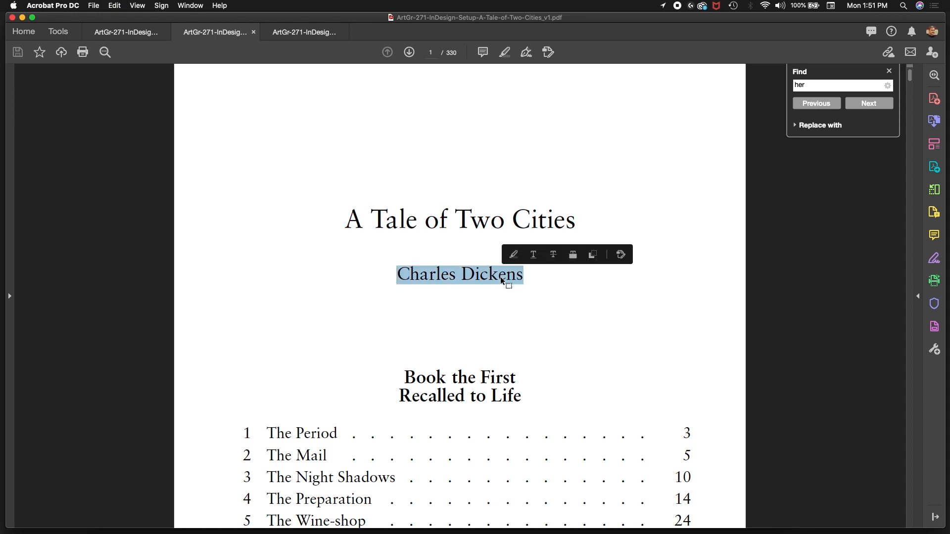
key(super+Tab)
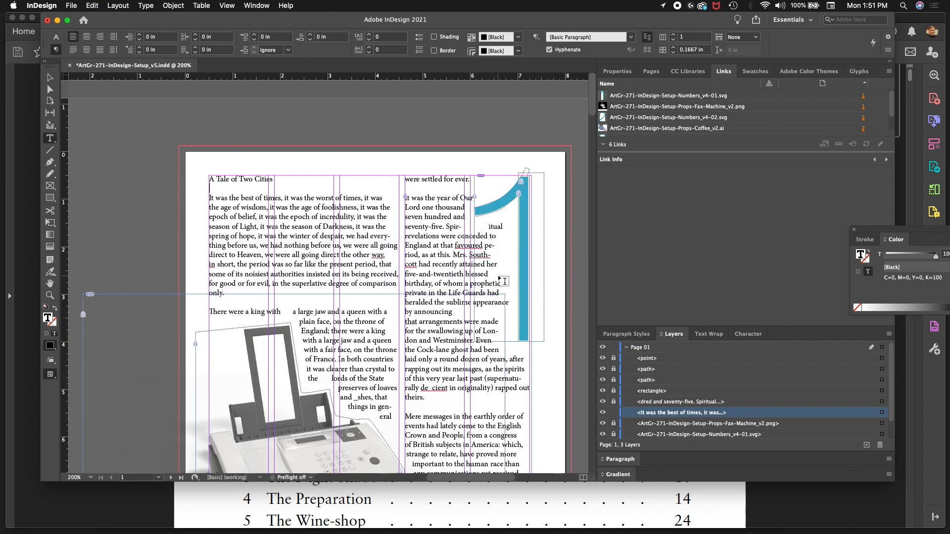
key(super+v)
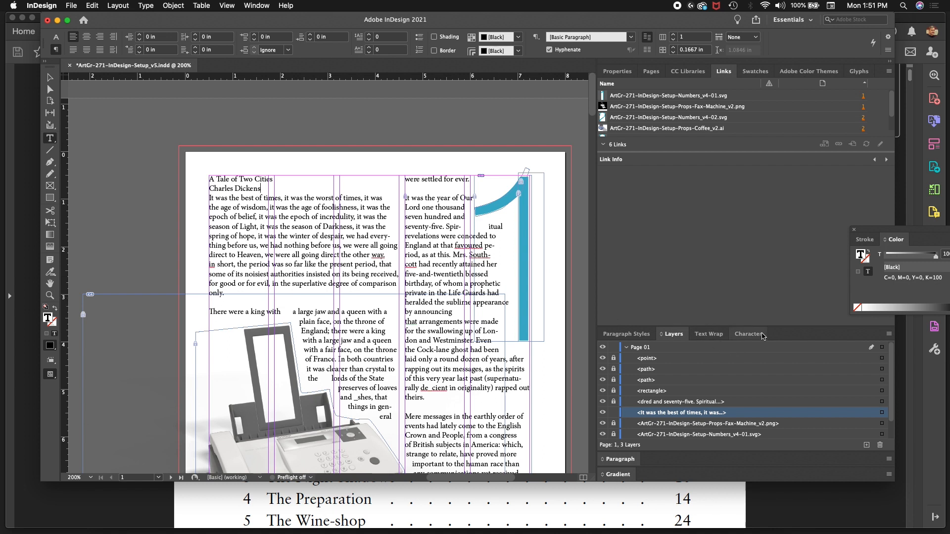
Start a new paragraph style named "Body Text".
click(641, 338)
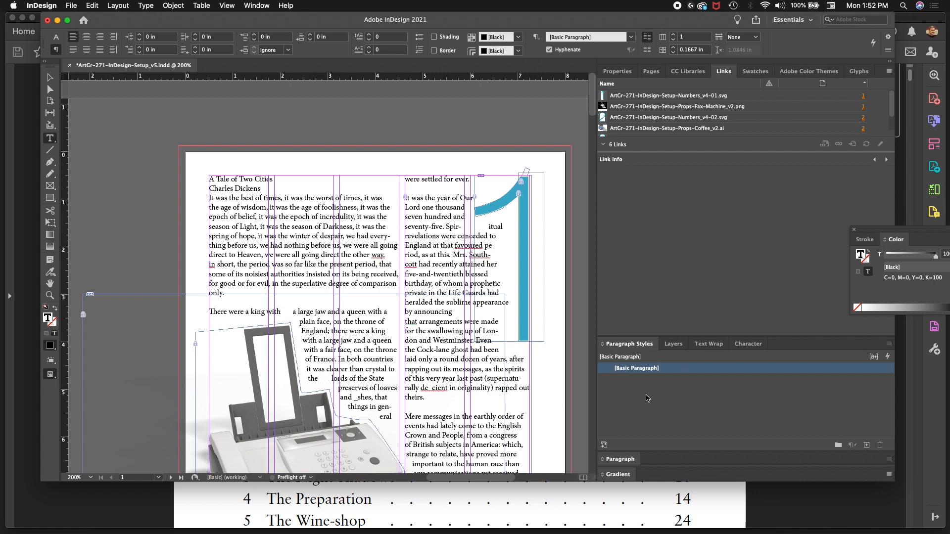
click(890, 345)
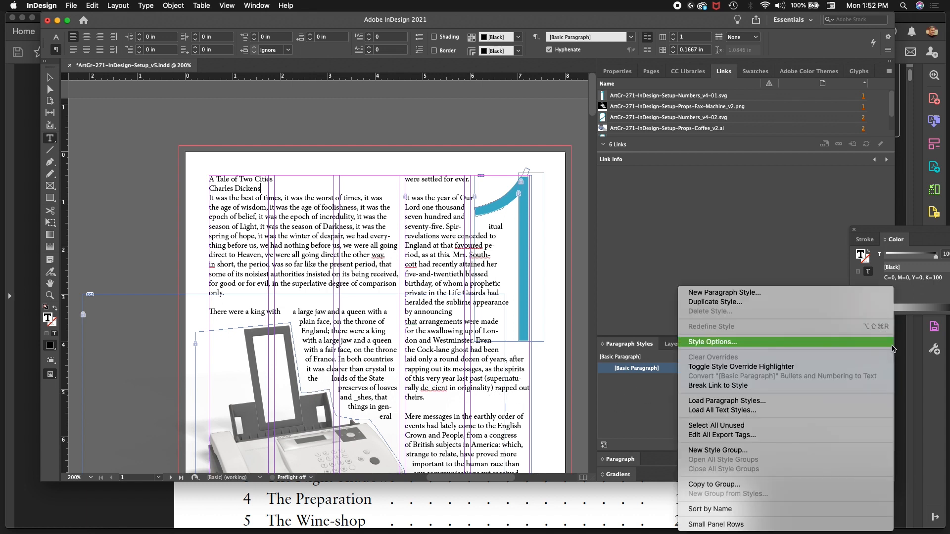
click(822, 301)
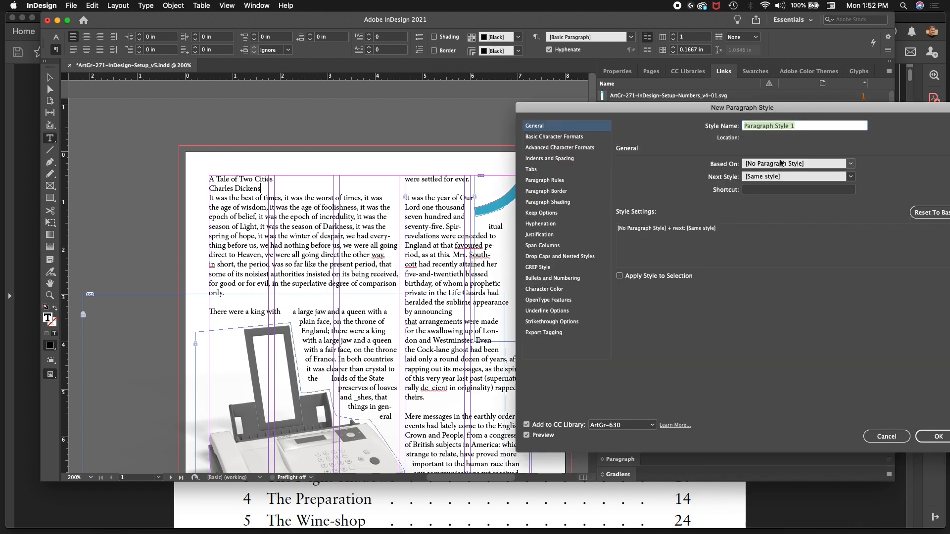
text(Body Text)
Set the Body Text style's font family to Didot and save the style.
click(557, 138)
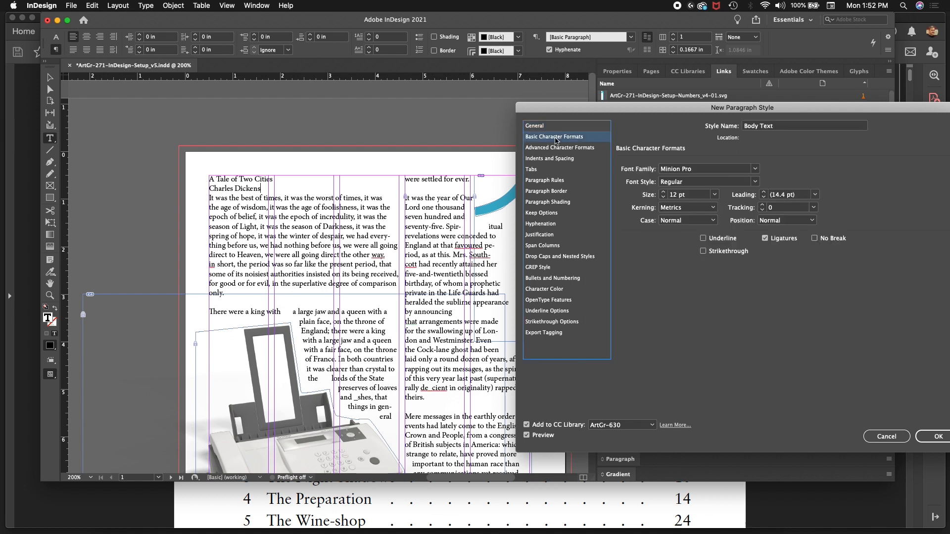
click(755, 169)
scroll(732, 222, down, 5)
scroll(731, 222, down, 8)
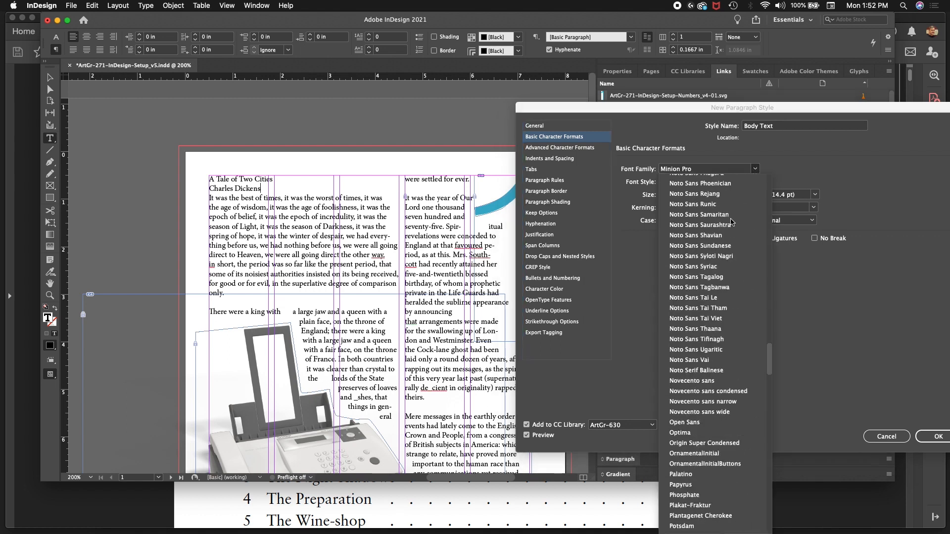
scroll(731, 222, down, 10)
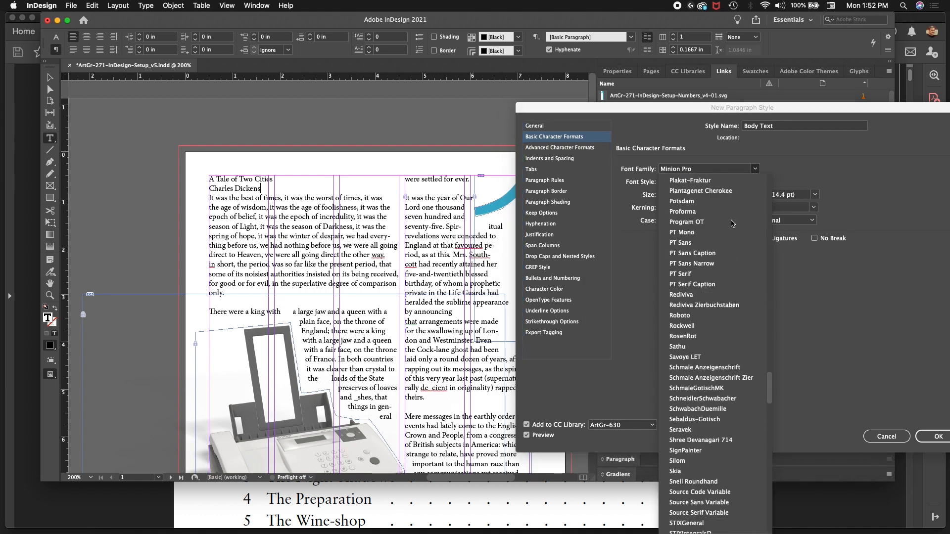
scroll(732, 222, up, 15)
scroll(732, 224, up, 15)
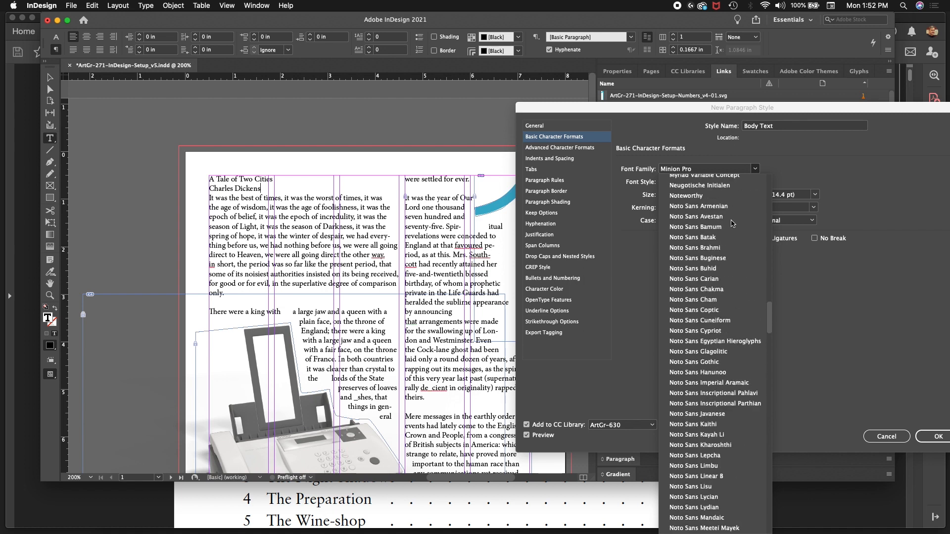
scroll(731, 223, up, 15)
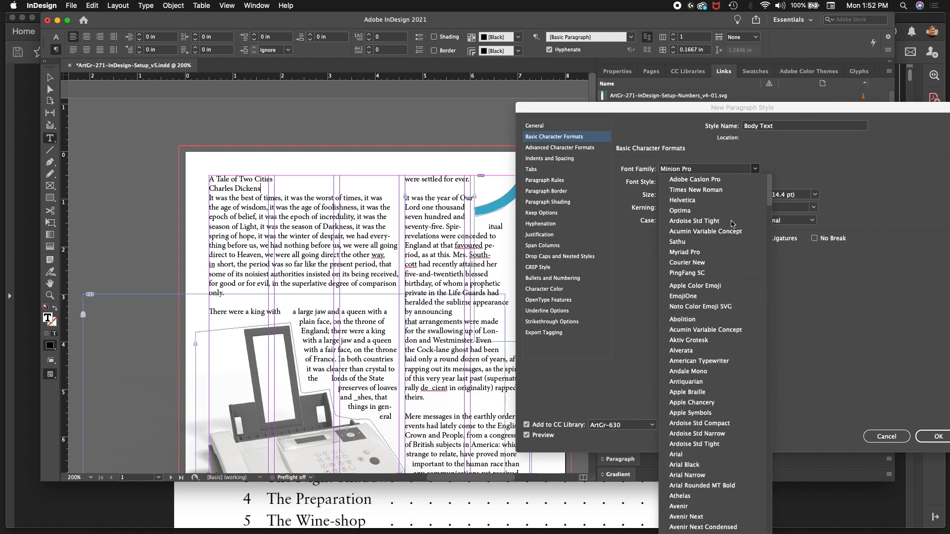
scroll(694, 267, down, 10)
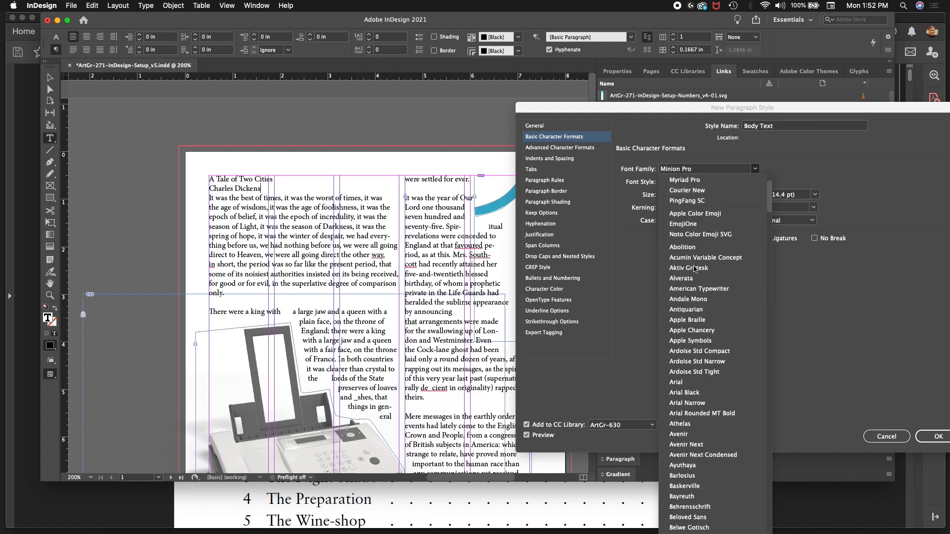
scroll(693, 273, down, 3)
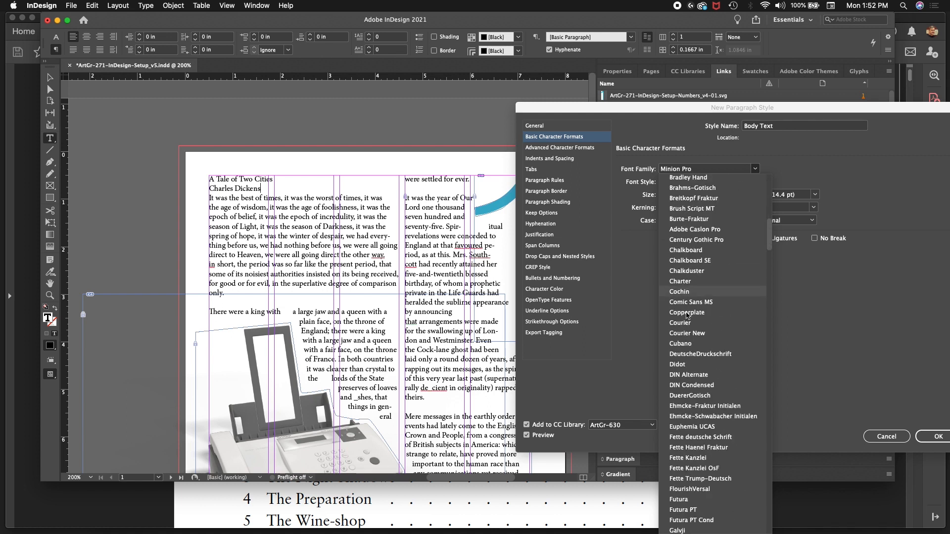
click(671, 370)
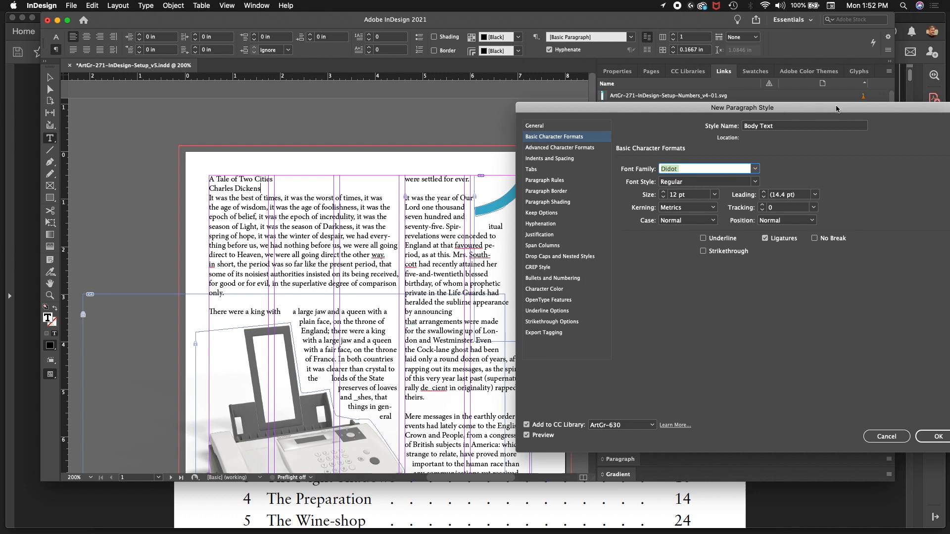
drag(837, 110, 736, 103)
click(836, 429)
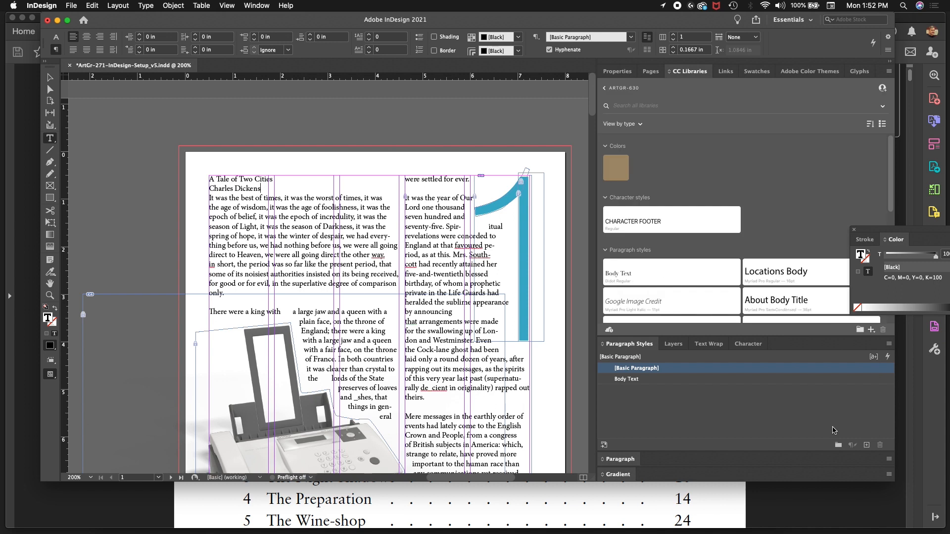
Unlock the second column's text frame on the Page 01 layer and select it together with the first column's frame.
click(673, 344)
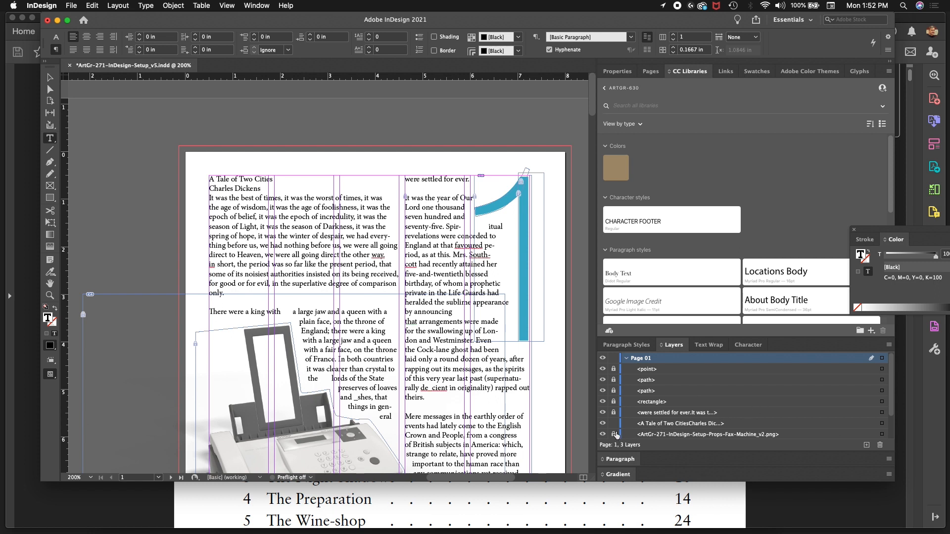
click(614, 412)
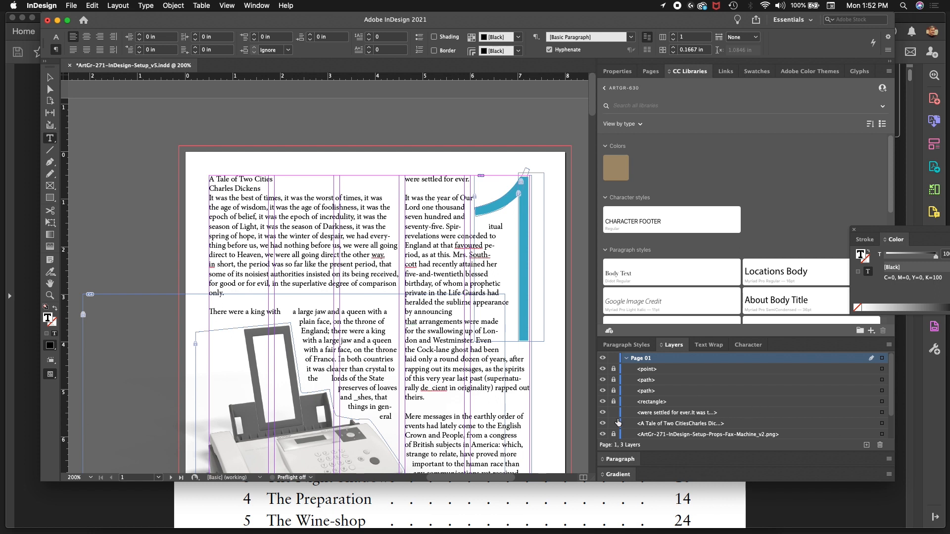
click(882, 413)
shift+click(882, 424)
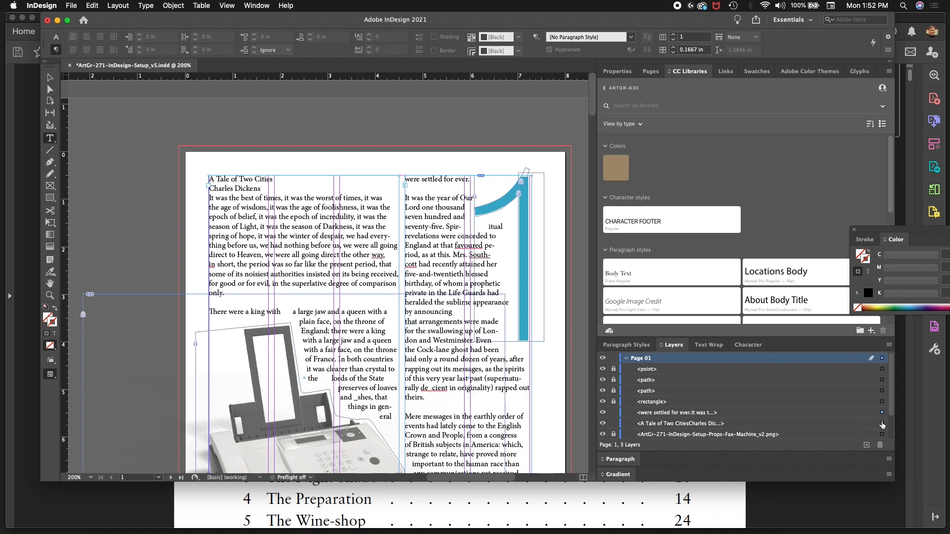
click(640, 346)
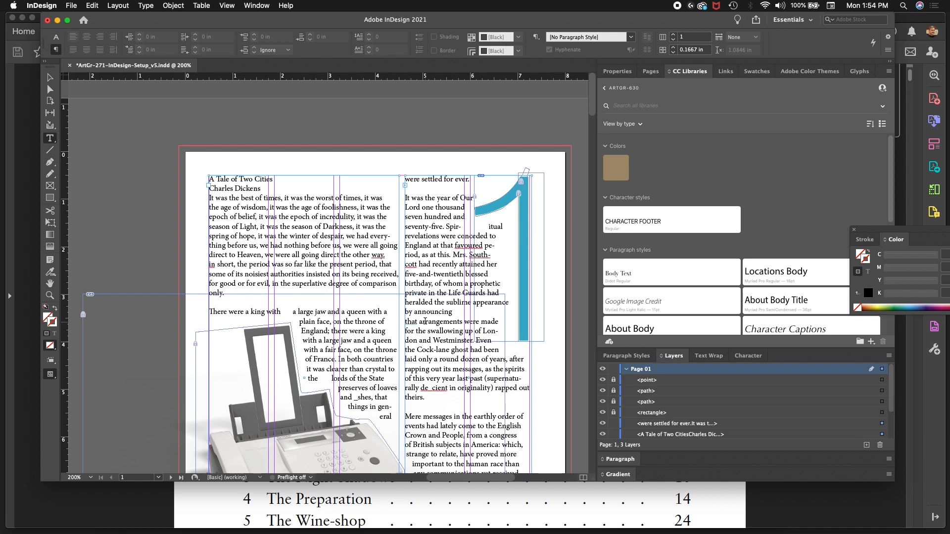
Apply the Body Text paragraph style to all text in the two linked column frames, including the title and author lines.
triple_click(300, 271)
key(super+a)
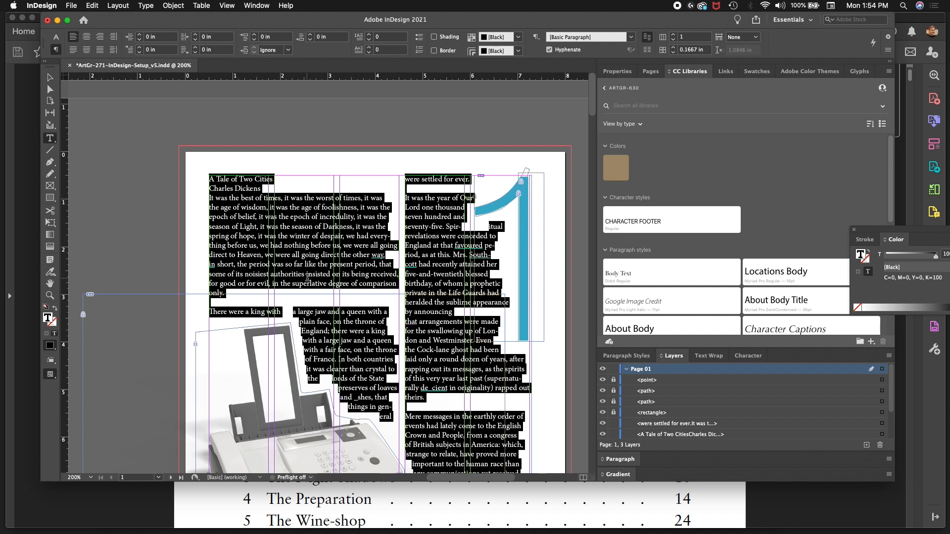
click(641, 359)
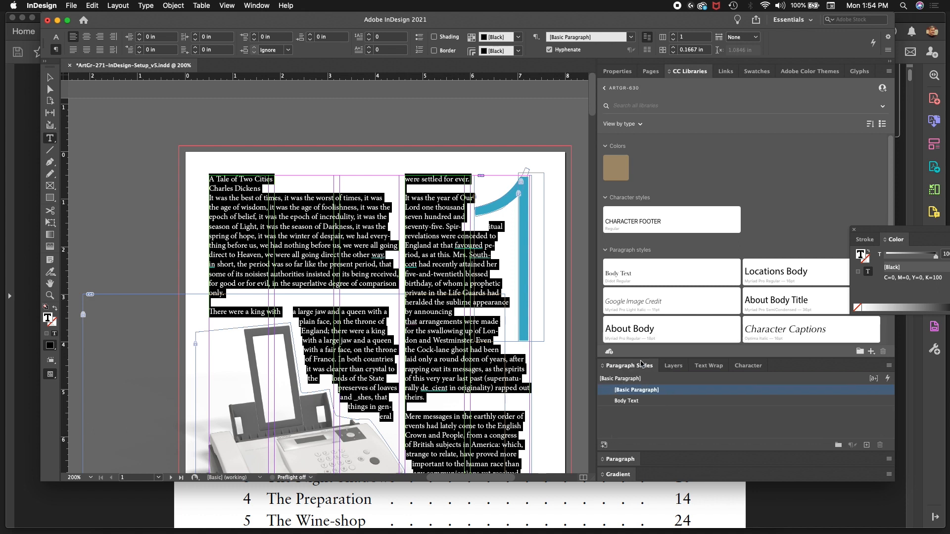
click(641, 401)
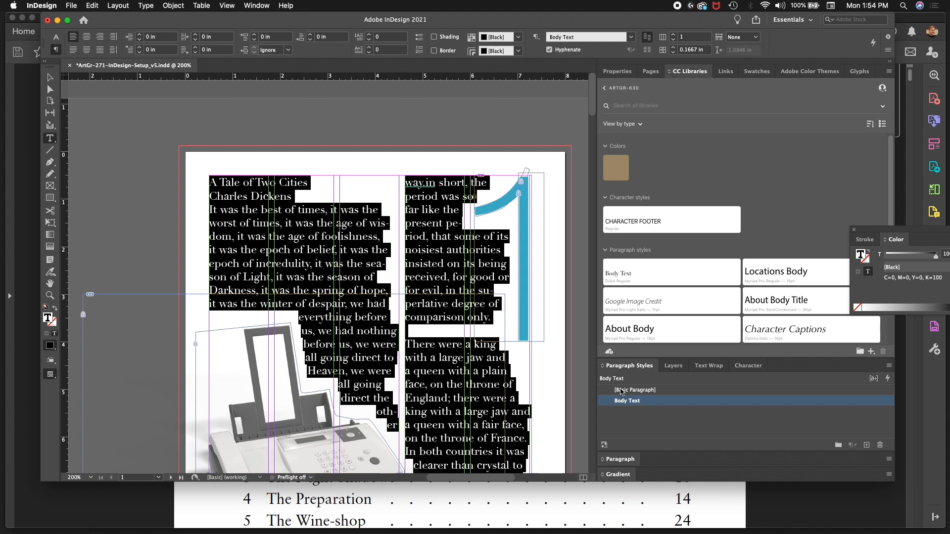
click(50, 78)
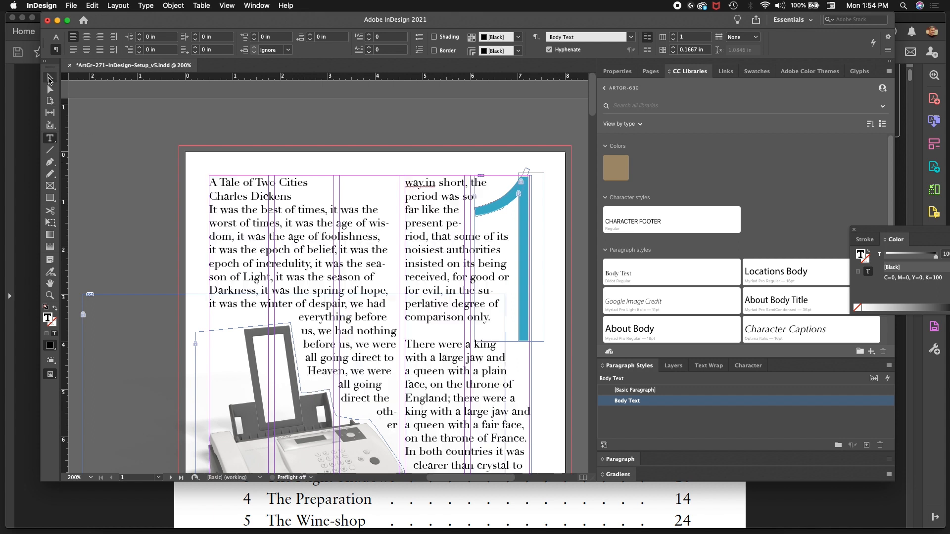
click(125, 160)
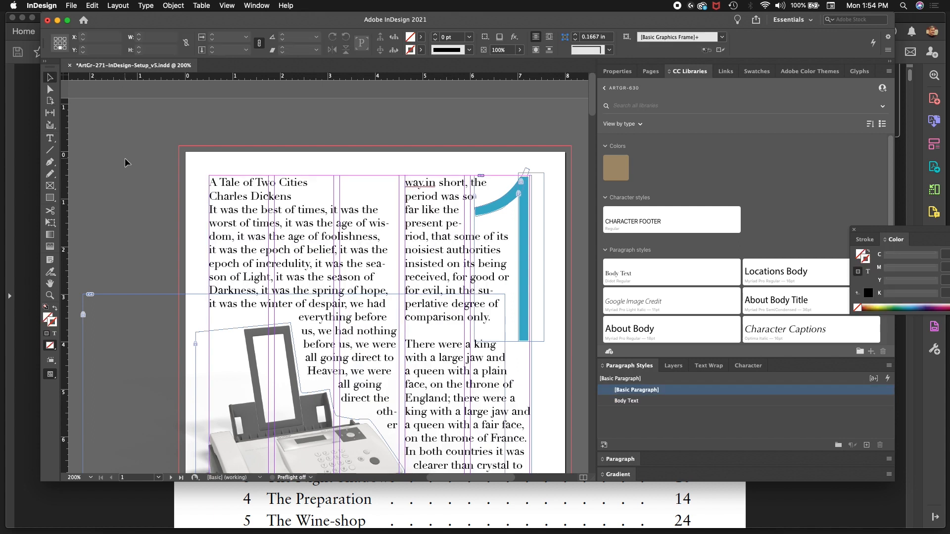
Edit the Body Text paragraph style and set its font size to 24 pt.
click(651, 401)
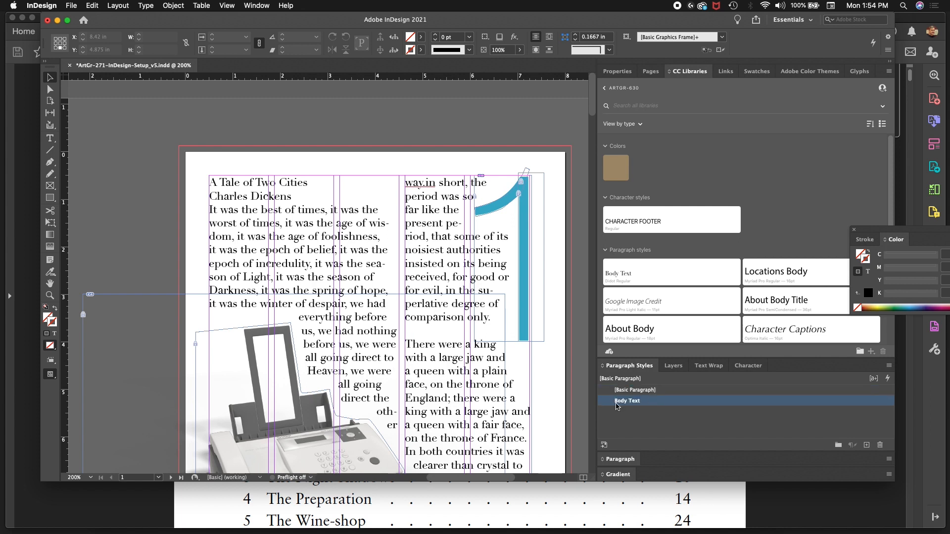
right_click(650, 405)
click(692, 413)
drag(669, 103, 802, 47)
click(605, 84)
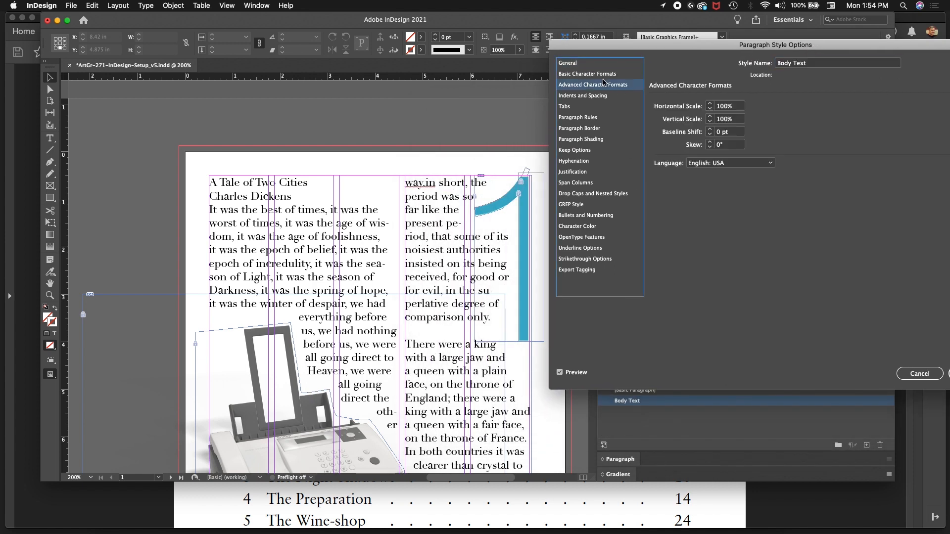
click(613, 74)
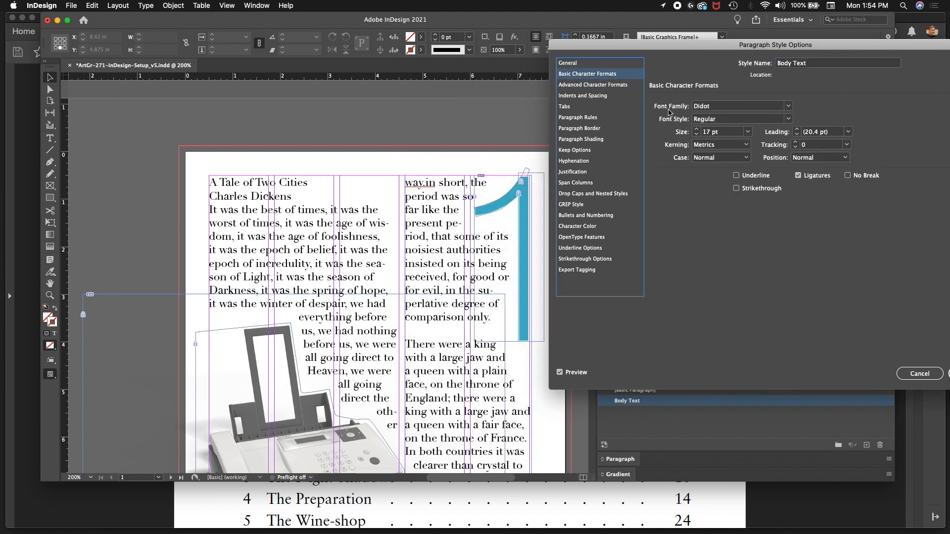
click(731, 132)
key(Up)
key(Up)
key(Up)
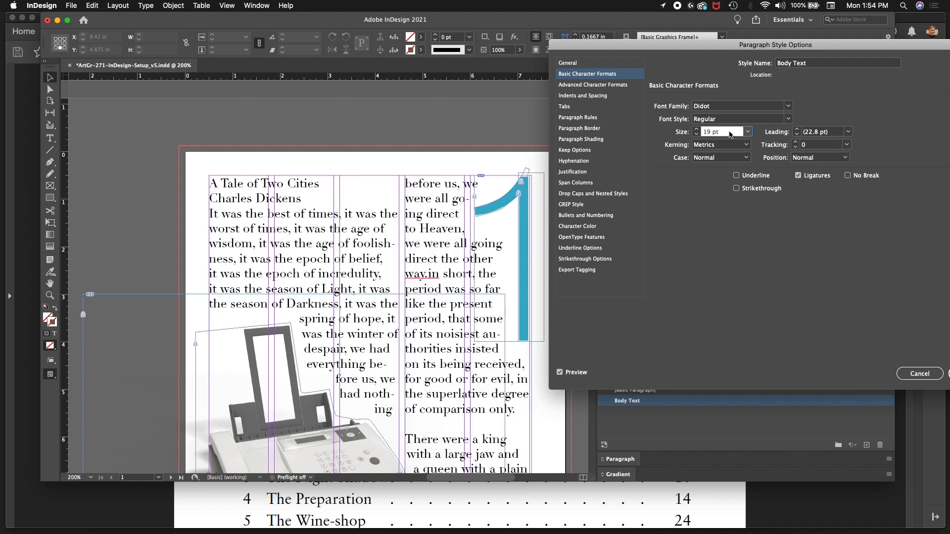
click(848, 131)
click(819, 142)
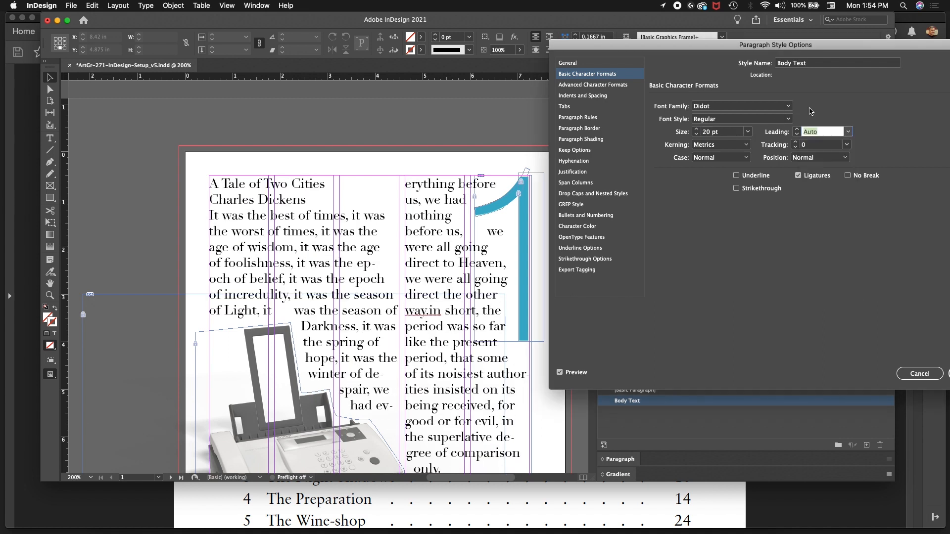
click(739, 132)
key(Up)
key(Up)
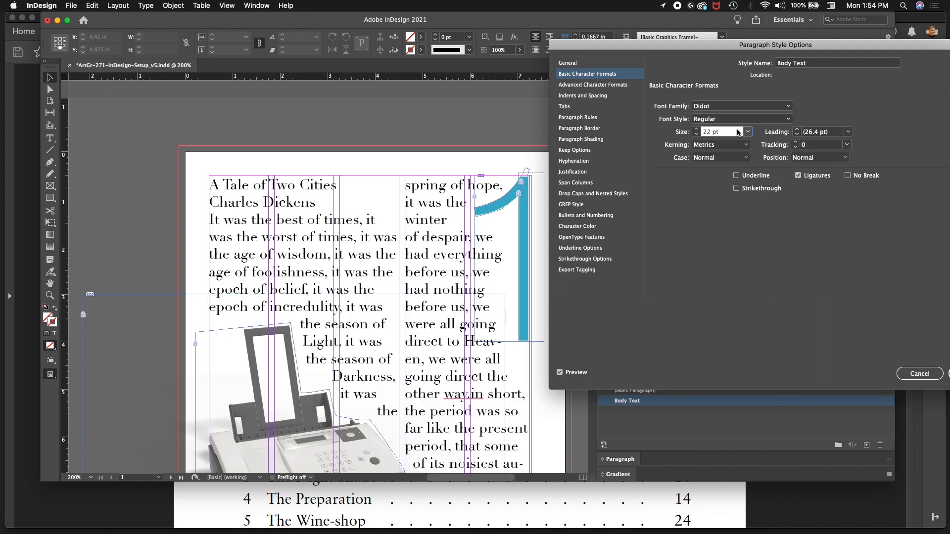
key(Up)
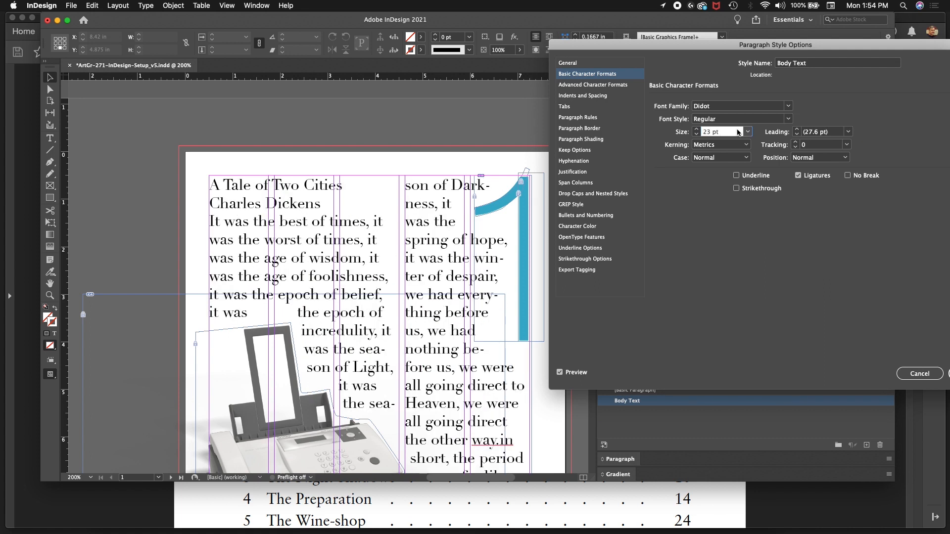
key(Up)
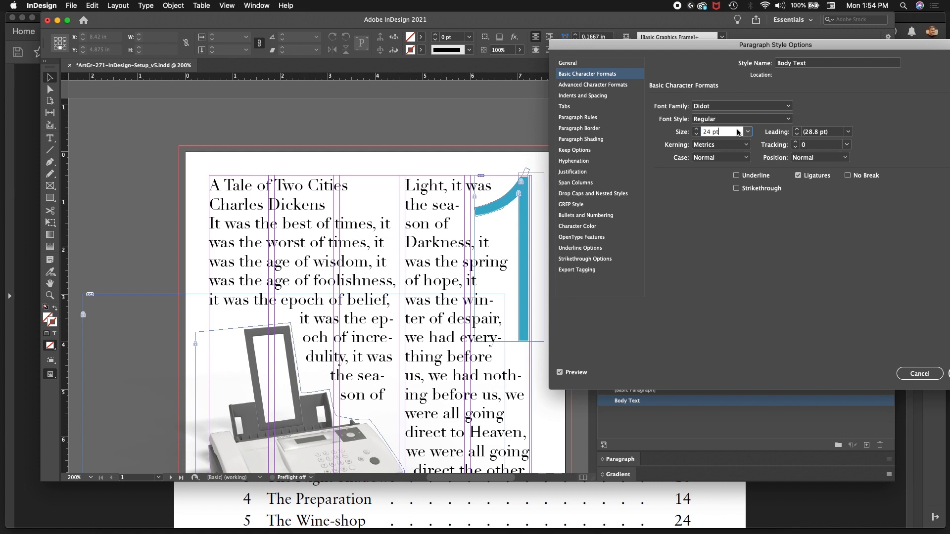
Set the Body Text style's leading to 32 pt.
click(834, 132)
key(Up)
key(Up)
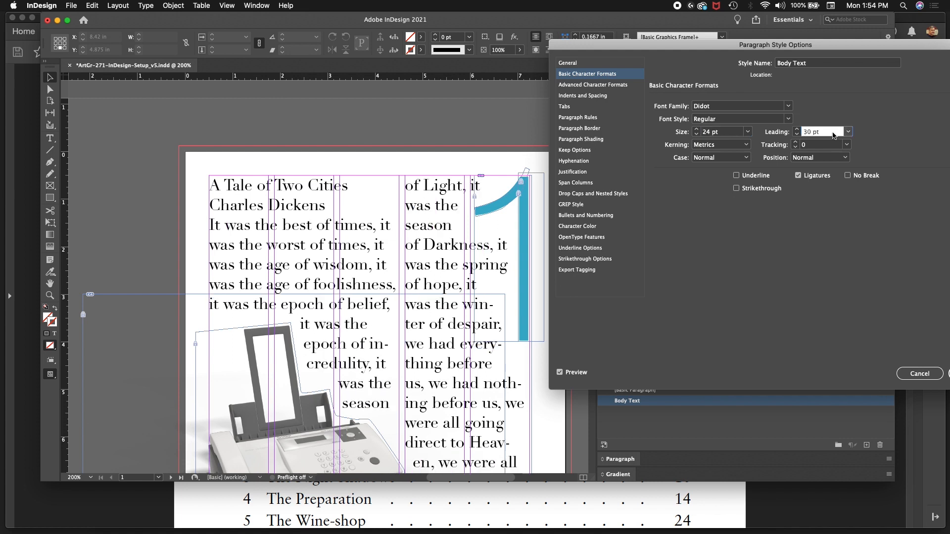
key(Up)
key(Up)
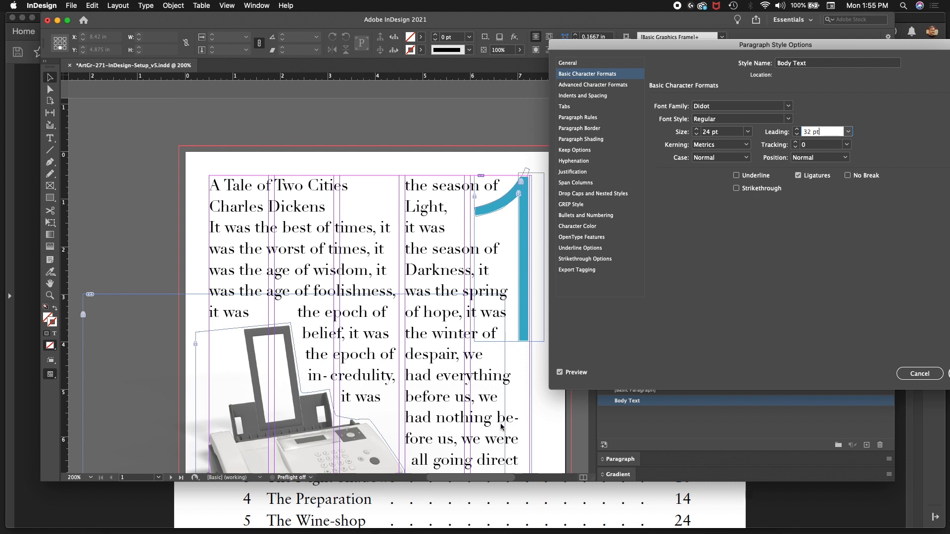
Turn off hyphenation in the Body Text style and save the style changes.
click(583, 161)
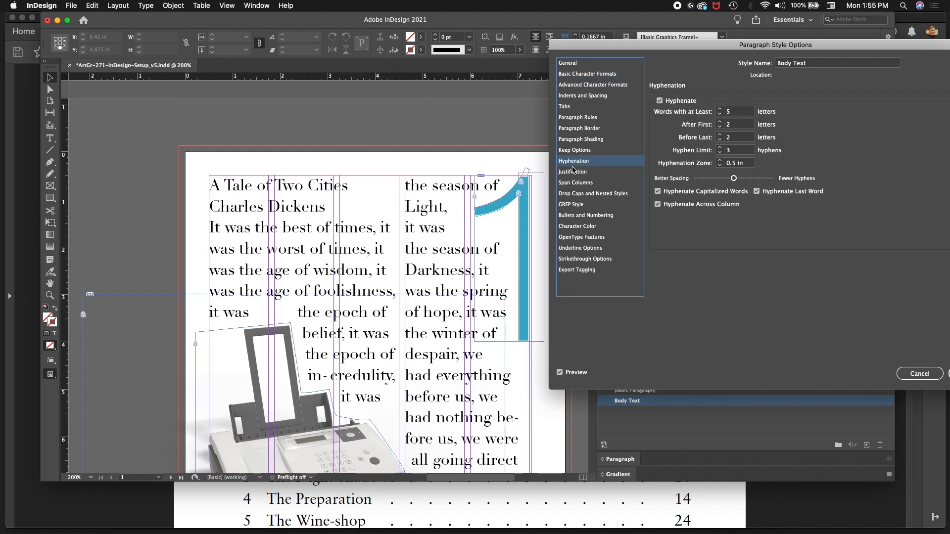
click(660, 101)
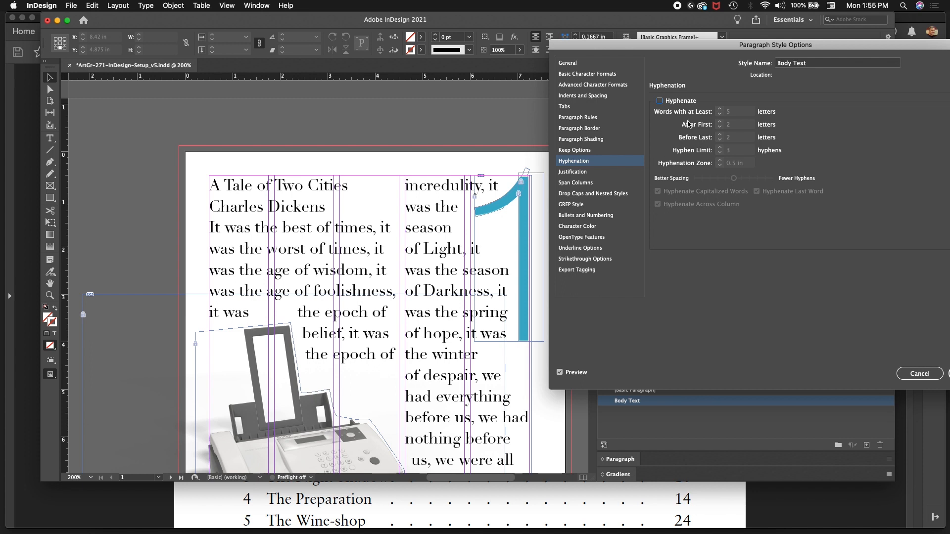
drag(739, 48, 564, 43)
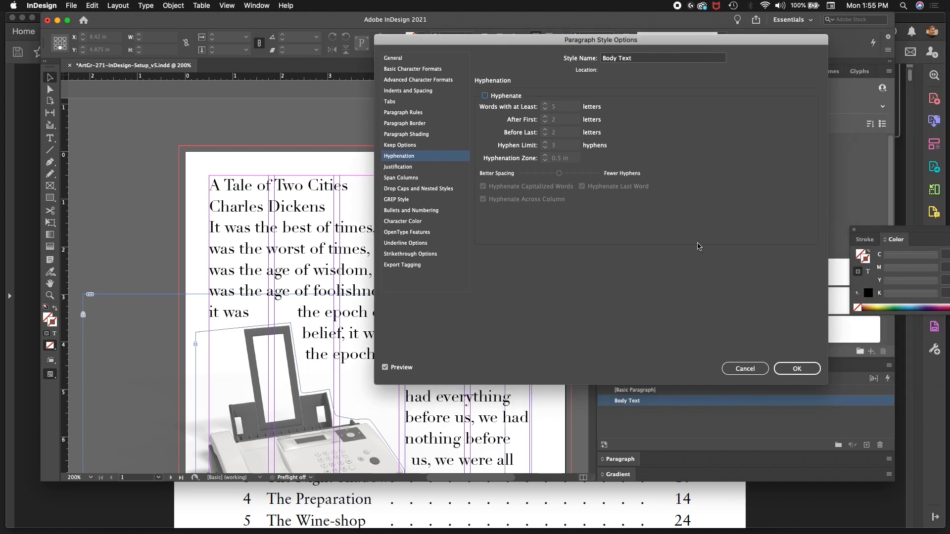
click(795, 369)
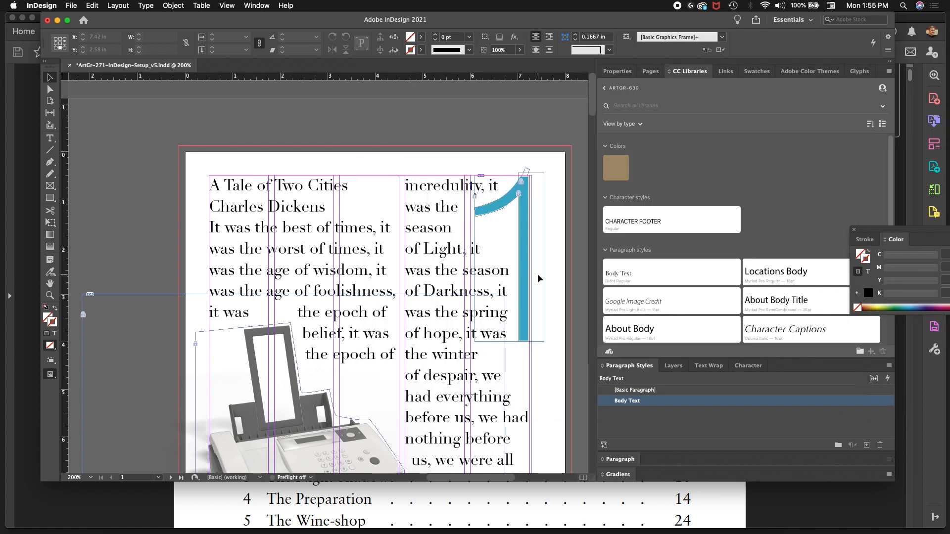
Start a new paragraph style named "Book Title", based on Body Text, from the selected "A Tale of Two Cities" line.
key(super+minus)
key(super+minus)
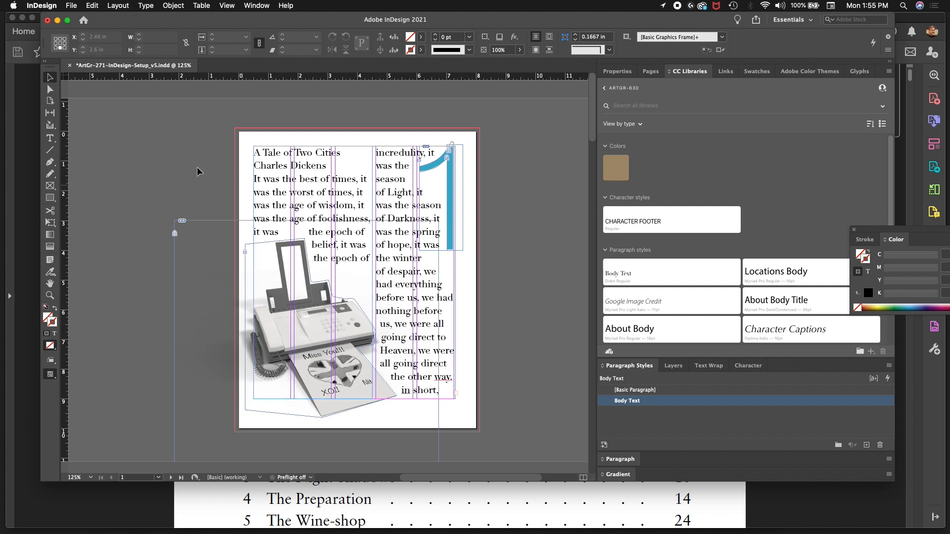
click(50, 138)
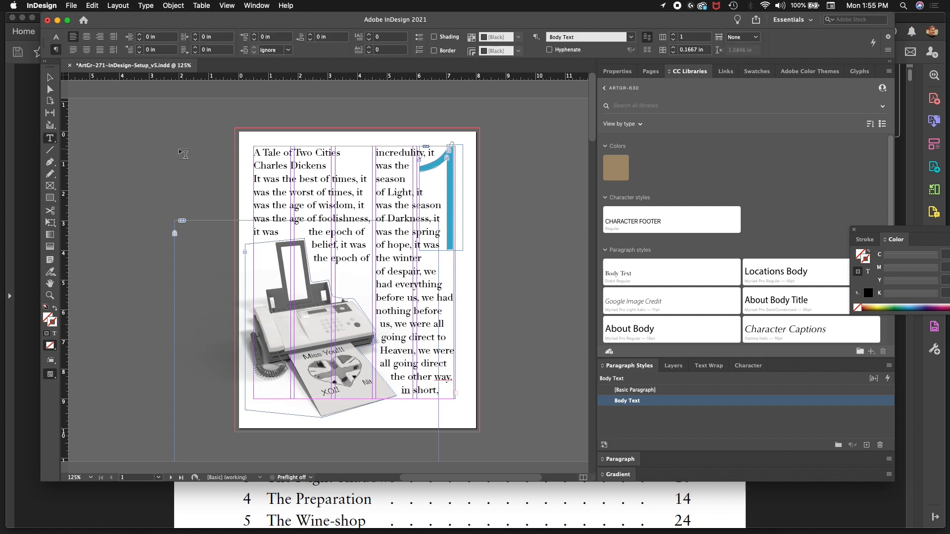
drag(337, 152, 251, 153)
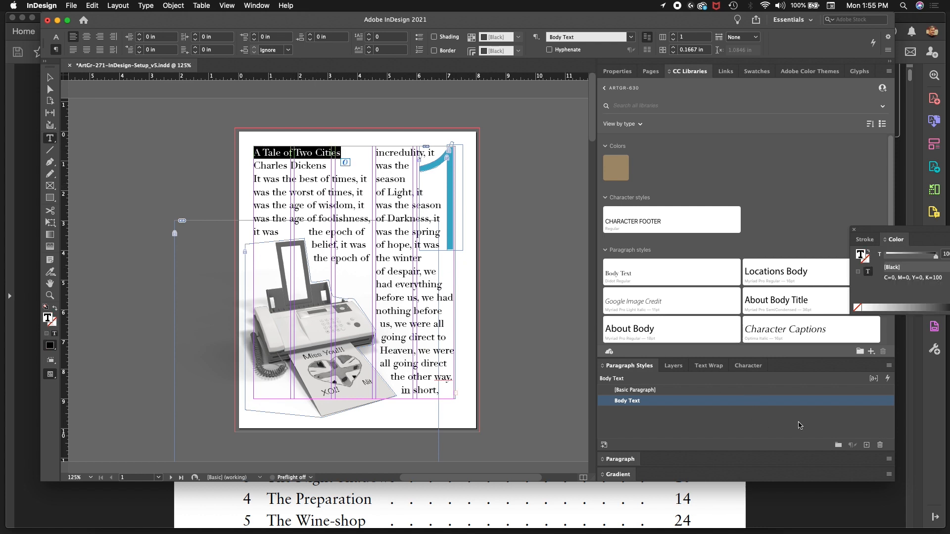
click(889, 366)
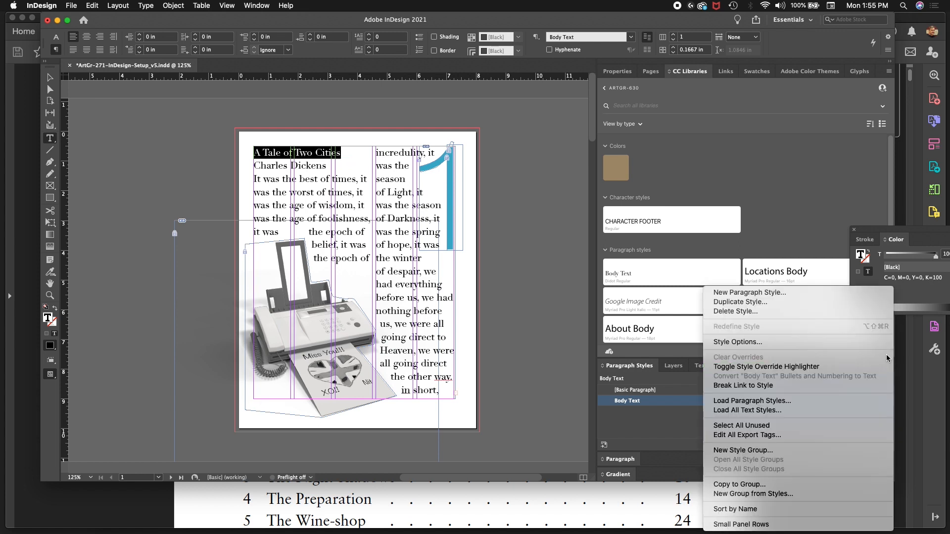
click(782, 293)
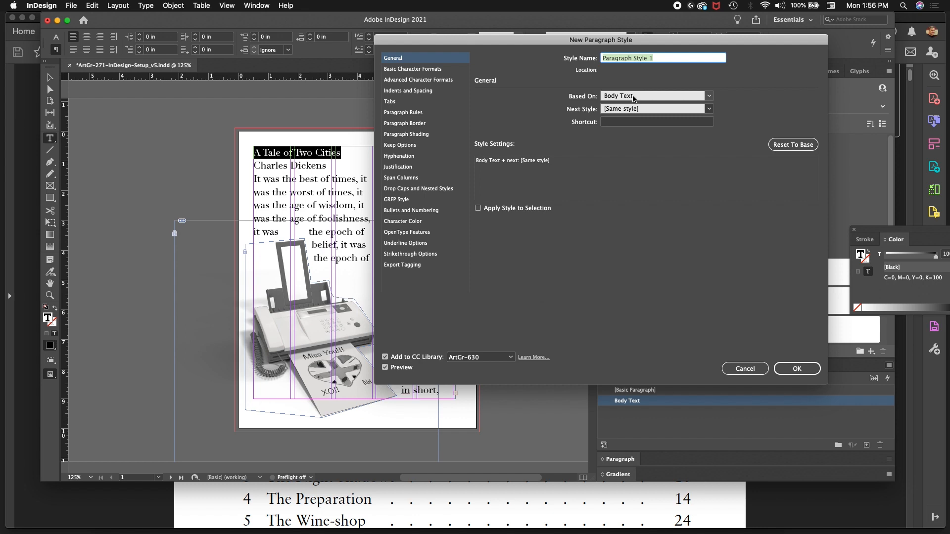
text(Book Title)
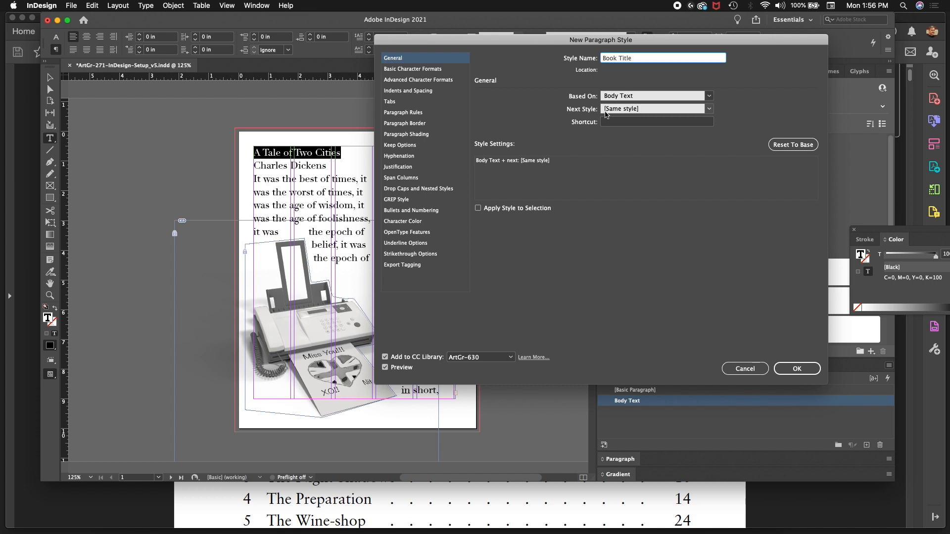
Save the Book Title style with a Bold font style and 38 pt size, and apply it to the title line.
click(437, 70)
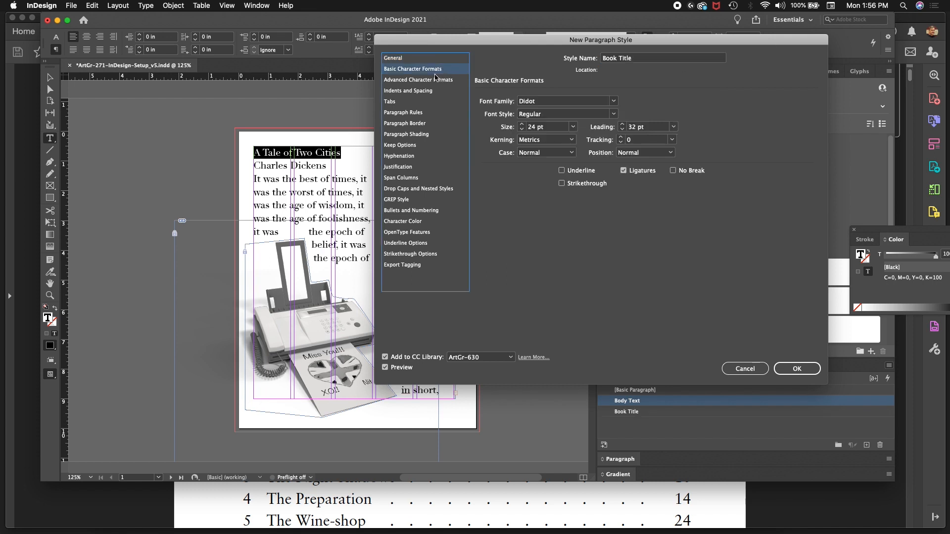
click(614, 115)
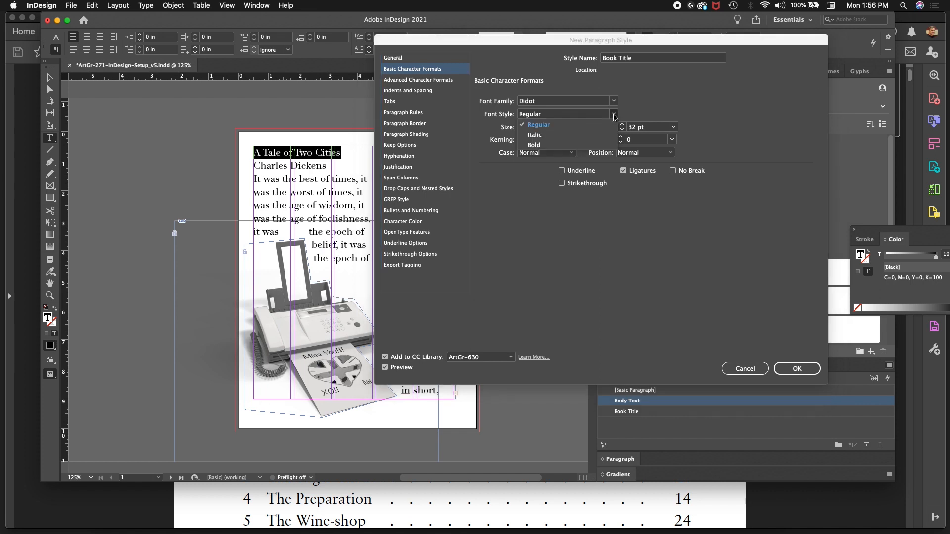
click(546, 146)
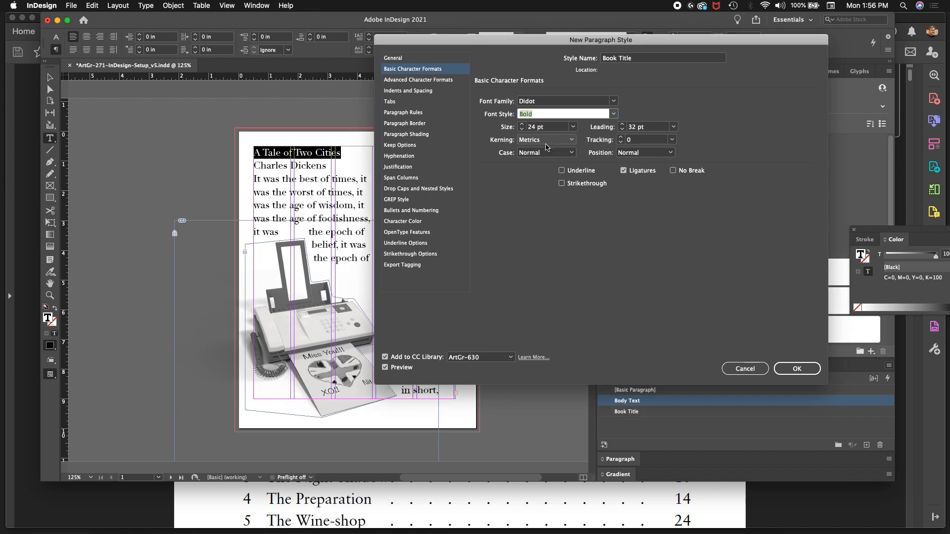
click(549, 127)
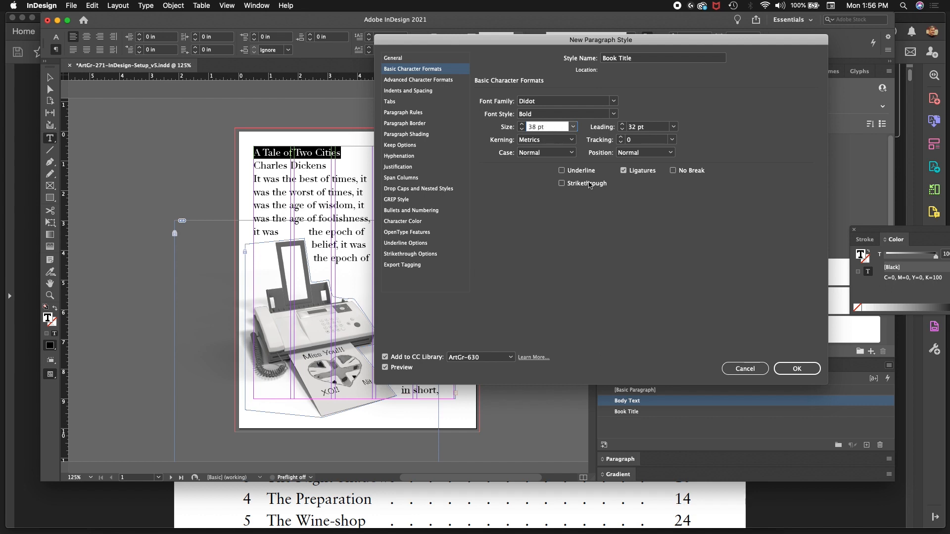
click(802, 375)
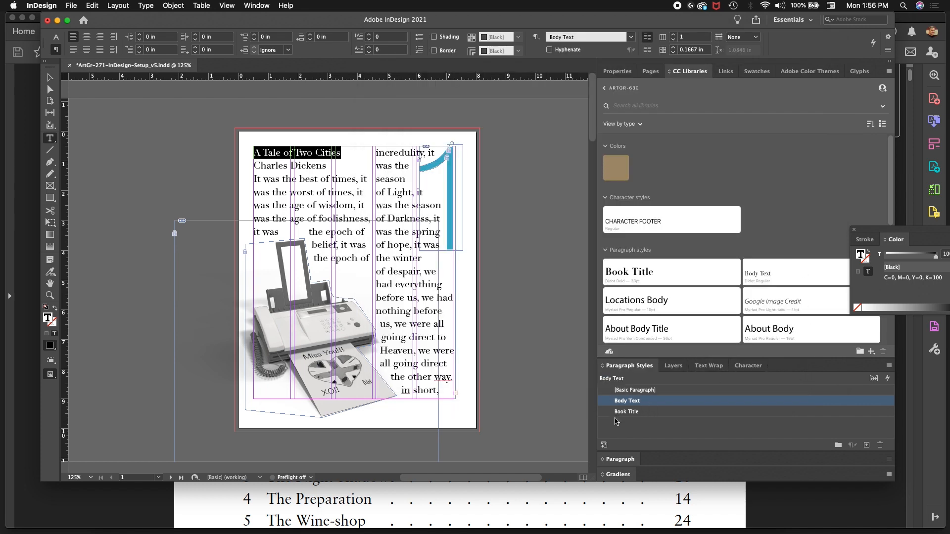
click(639, 415)
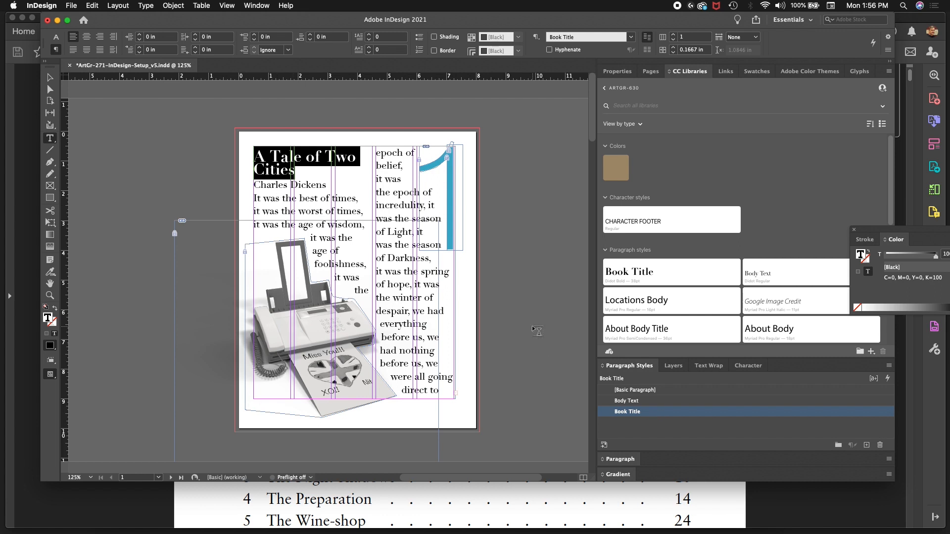
Open the Book Title style for editing and raise its leading to 51 pt.
right_click(651, 412)
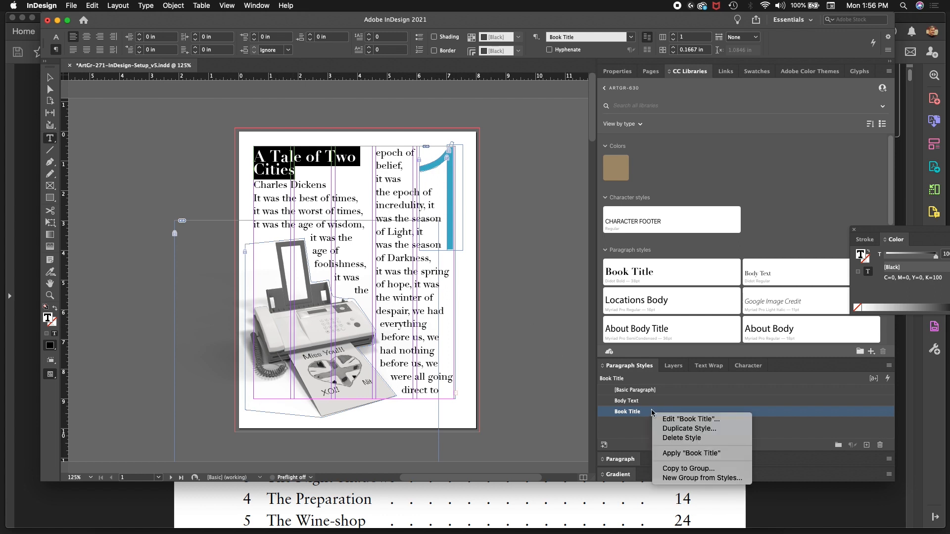
click(689, 420)
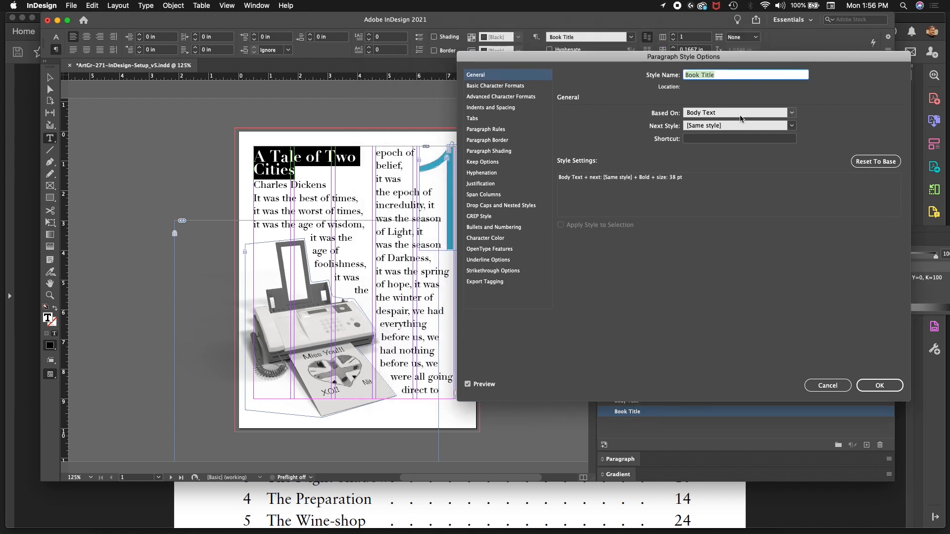
click(522, 86)
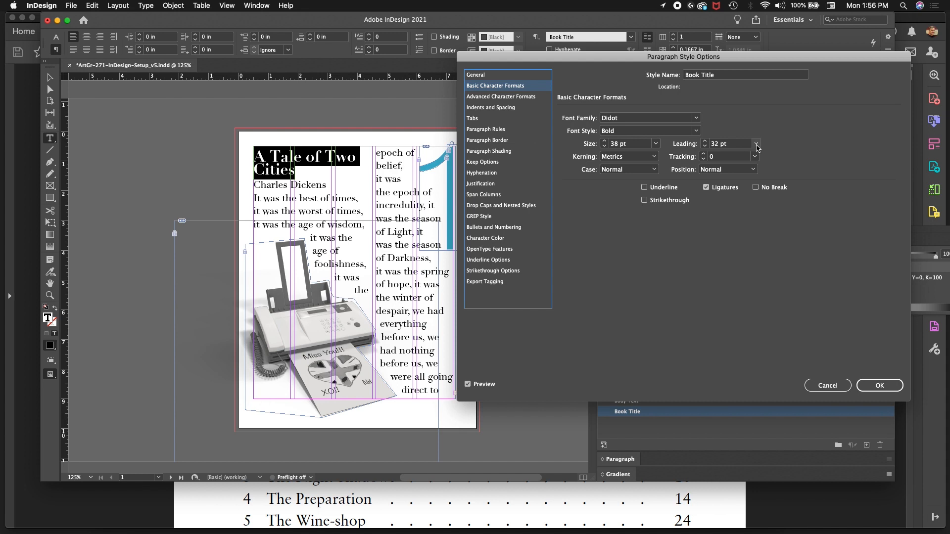
click(738, 144)
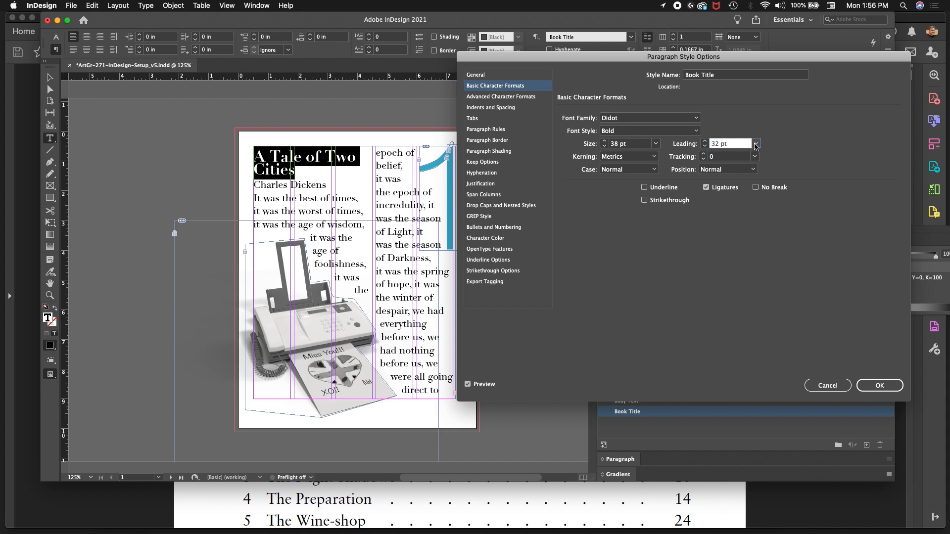
key(Up)
key(Up)
key(Up)
key(Up)
key(Up)
key(Up)
key(Up)
key(Up)
key(Up)
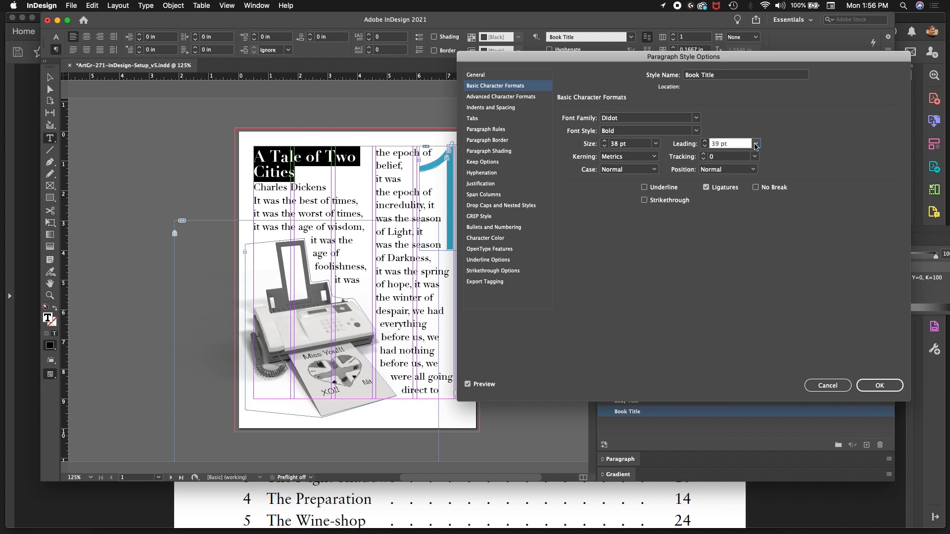
key(Up)
key(Up)
key(Up)
key(Up)
key(Up)
key(Up)
key(Up)
key(Up)
key(Up)
key(Up)
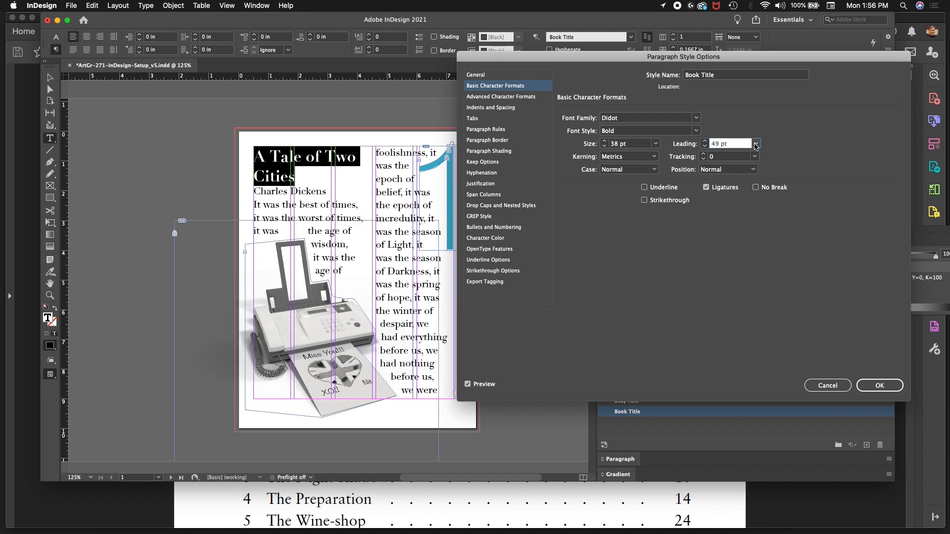
key(Up)
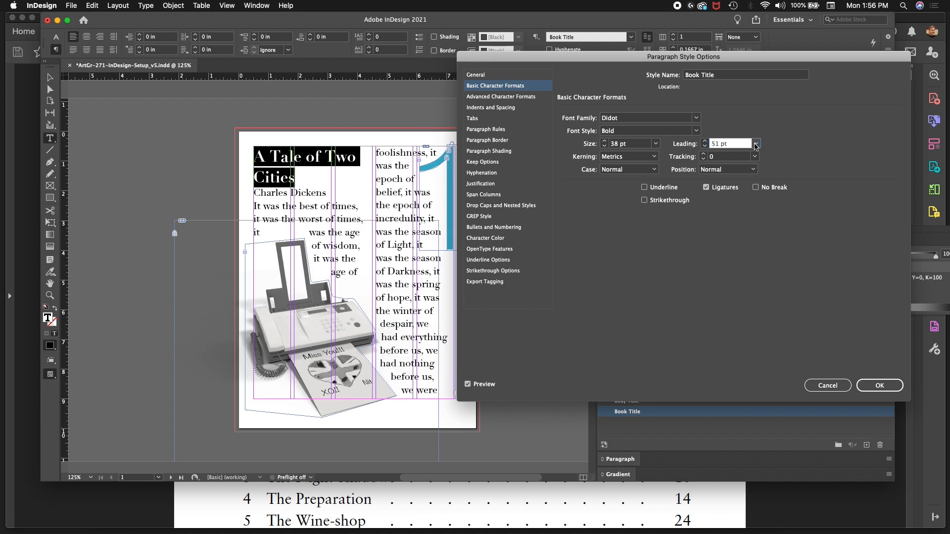
Set the Book Title style's alignment to Right in its indents and spacing options.
click(497, 97)
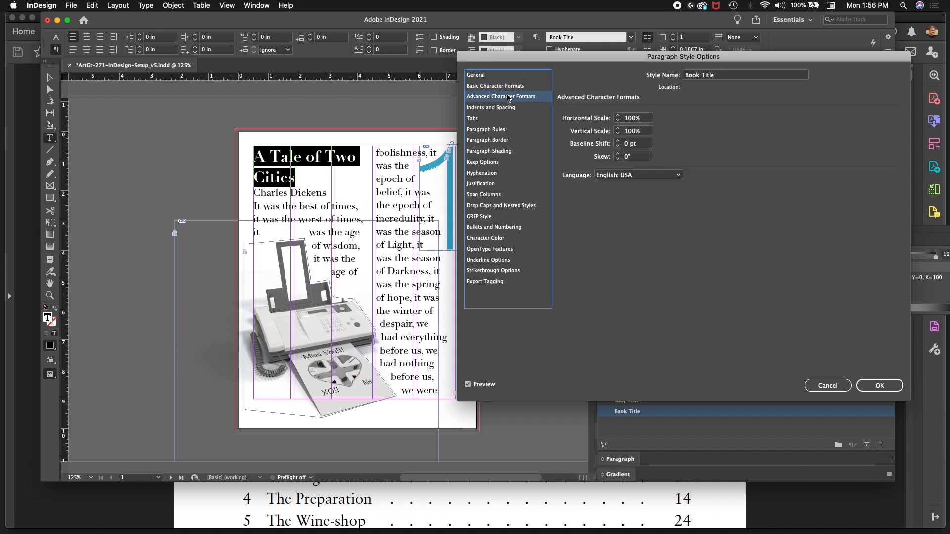
click(506, 107)
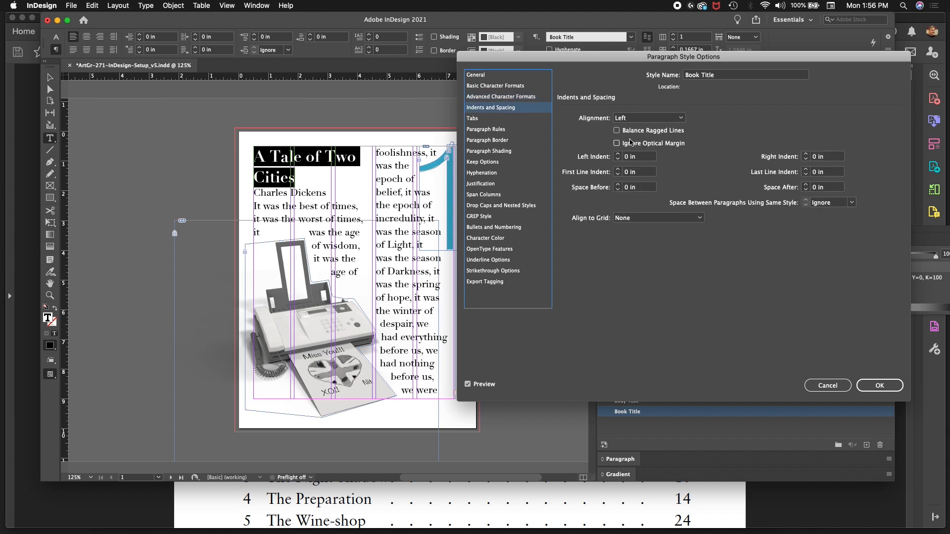
click(681, 119)
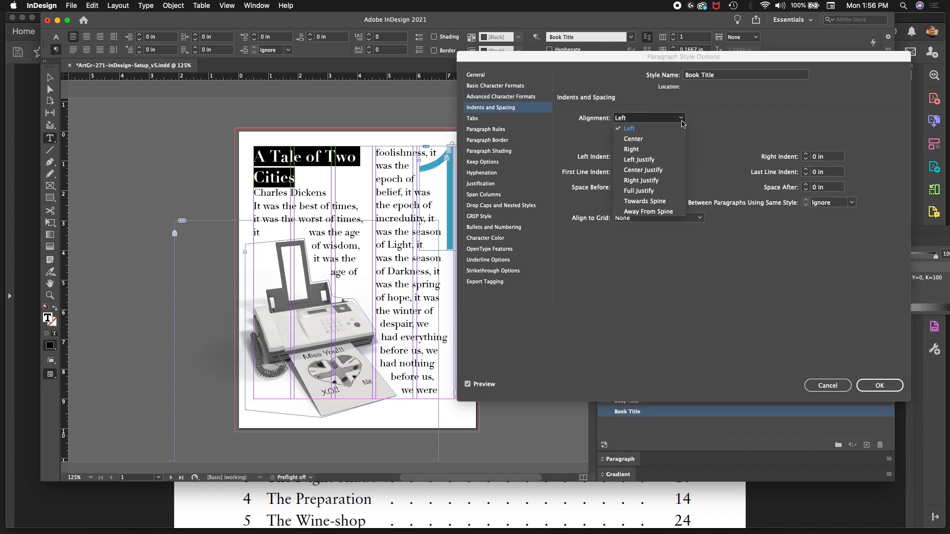
click(668, 149)
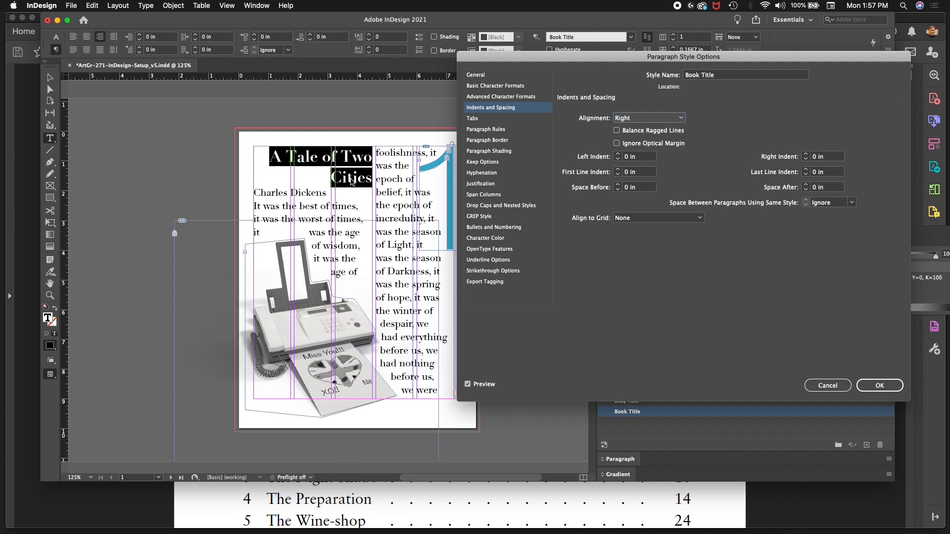
Increase the Book Title style's font size to 48 pt.
click(515, 97)
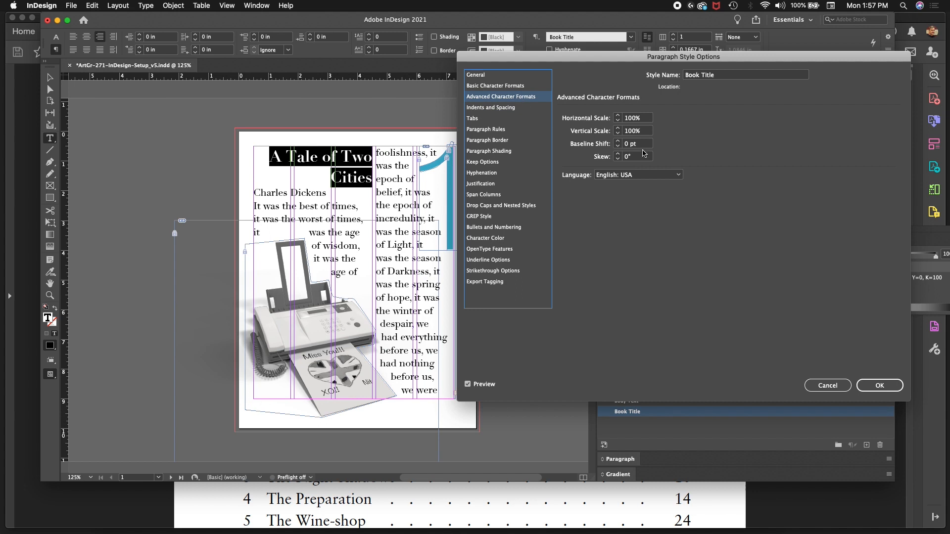
click(515, 88)
click(643, 144)
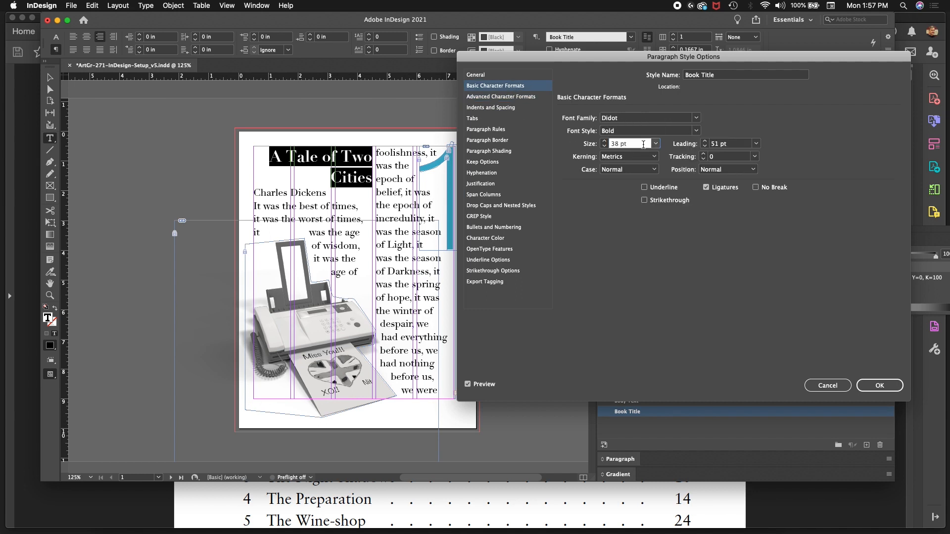
key(Up)
key(Up)
key(Up)
key(Up)
key(Up)
key(Up)
key(Up)
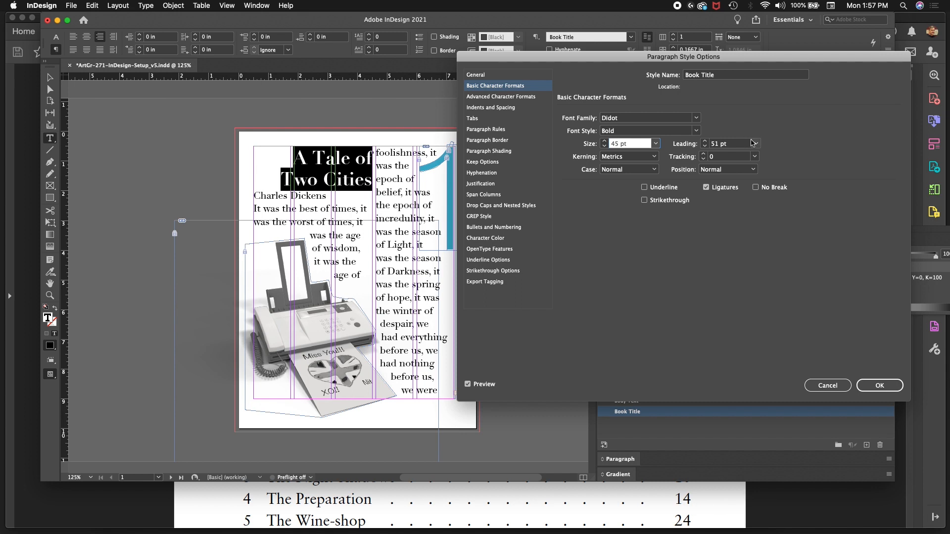
key(Up)
key(Up)
key(Up)
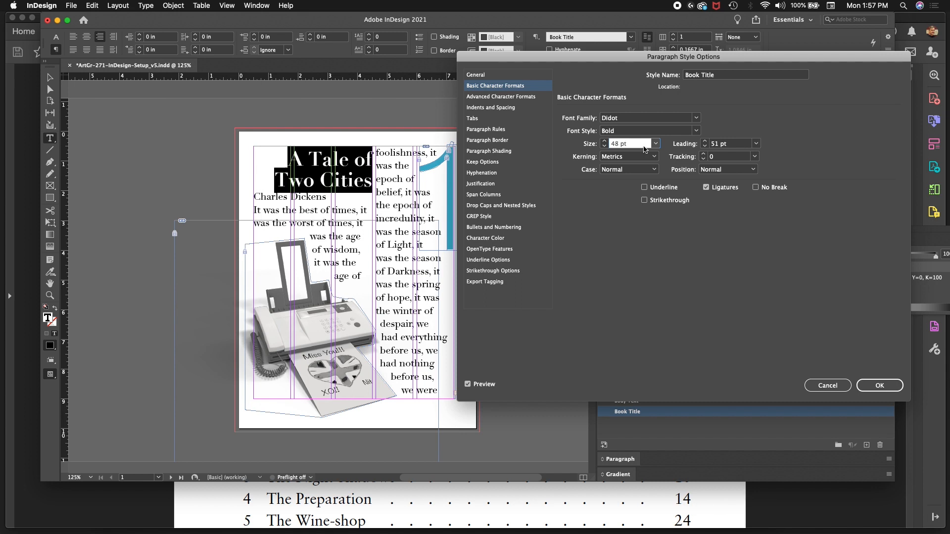
Set the Book Title style's leading to 60 pt and save the style changes.
click(740, 143)
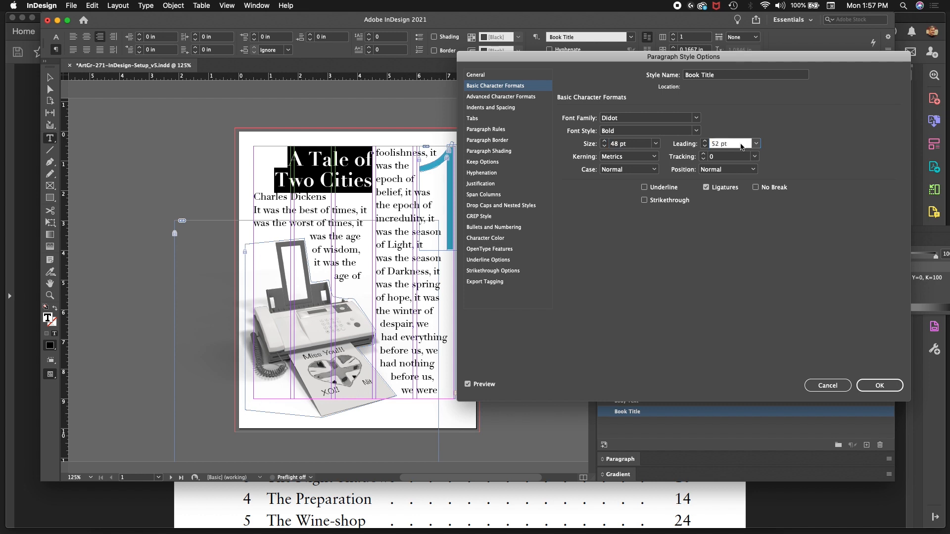
key(Up)
key(Up)
key(Up)
key(Up)
key(Up)
key(Up)
key(Up)
key(Up)
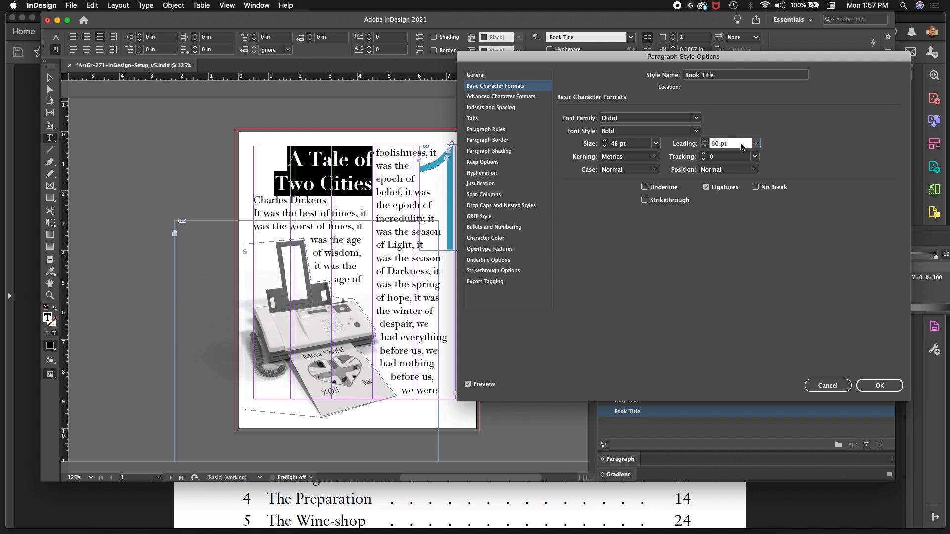
key(Up)
key(Up)
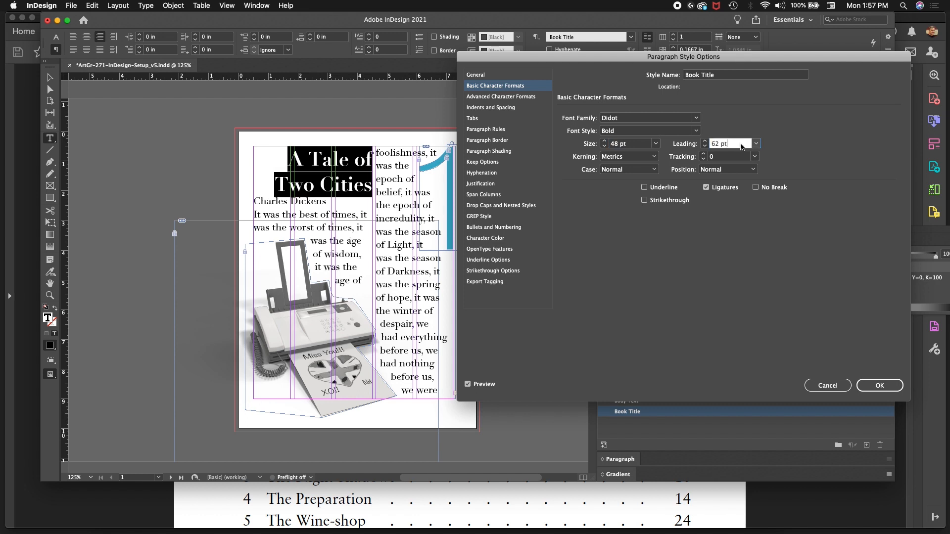
key(Up)
key(Up)
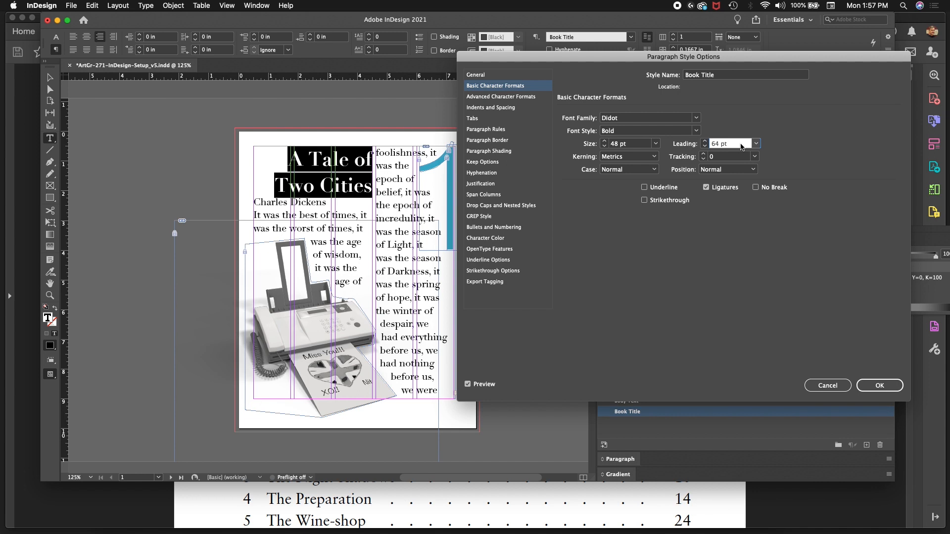
key(Down)
key(Down)
key(Down)
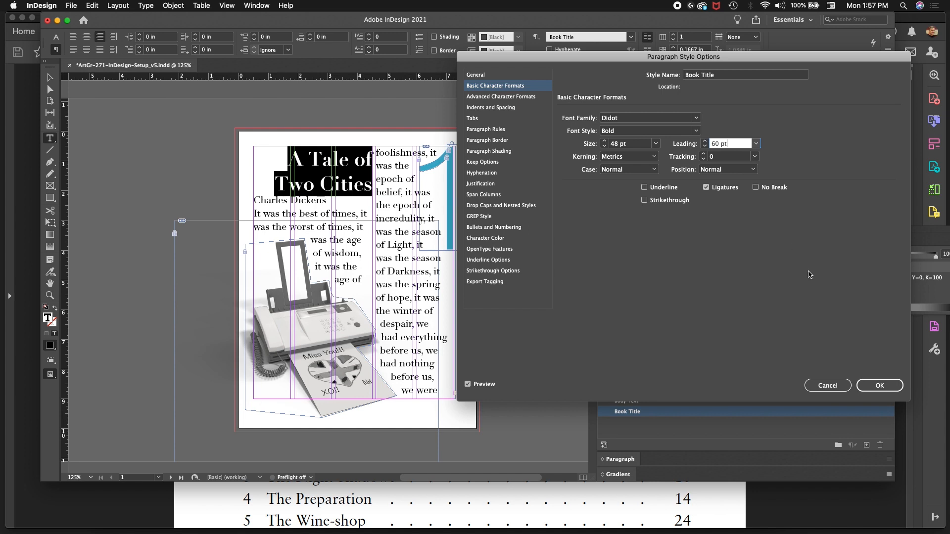
click(880, 386)
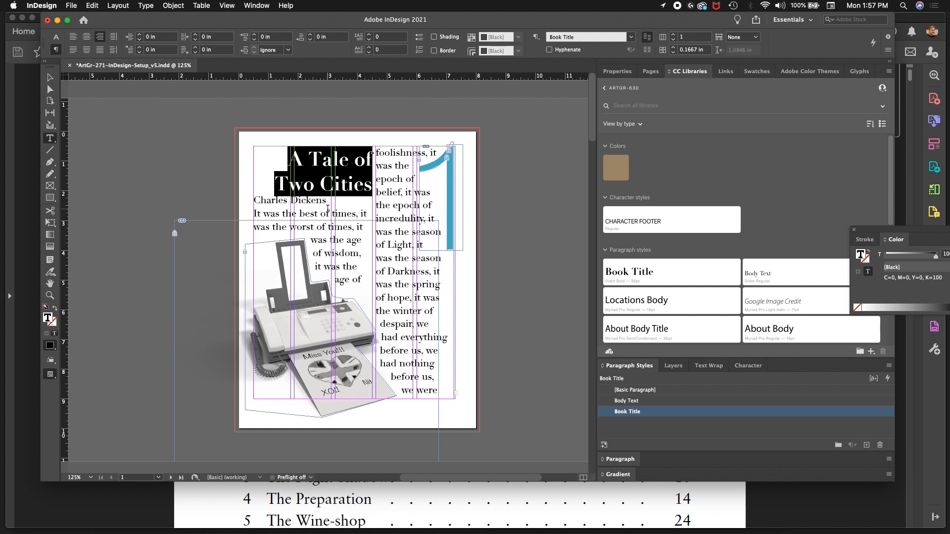
Create a paragraph style named "Author", based on Body Text, from the "Charles Dickens" line and apply it to that line.
key(Escape)
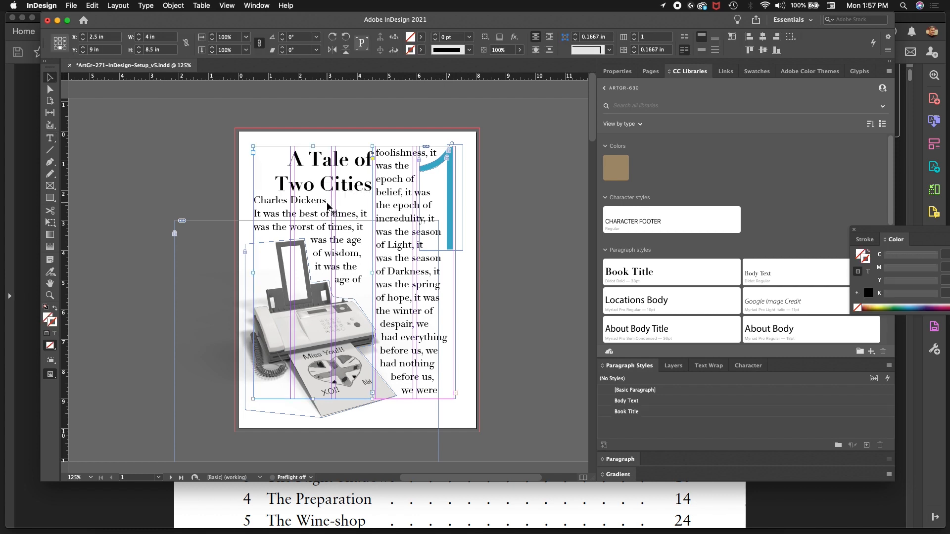
double_click(328, 200)
drag(329, 200, 249, 207)
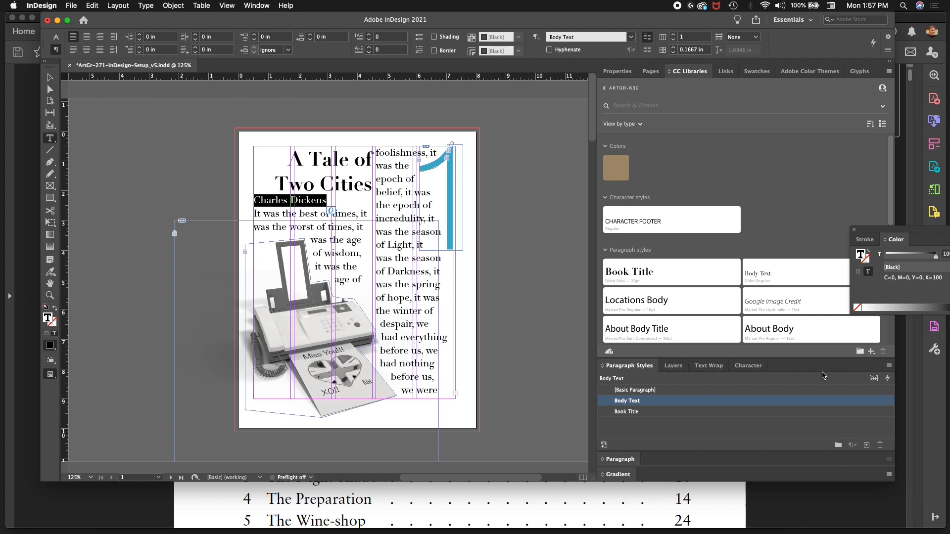
click(888, 366)
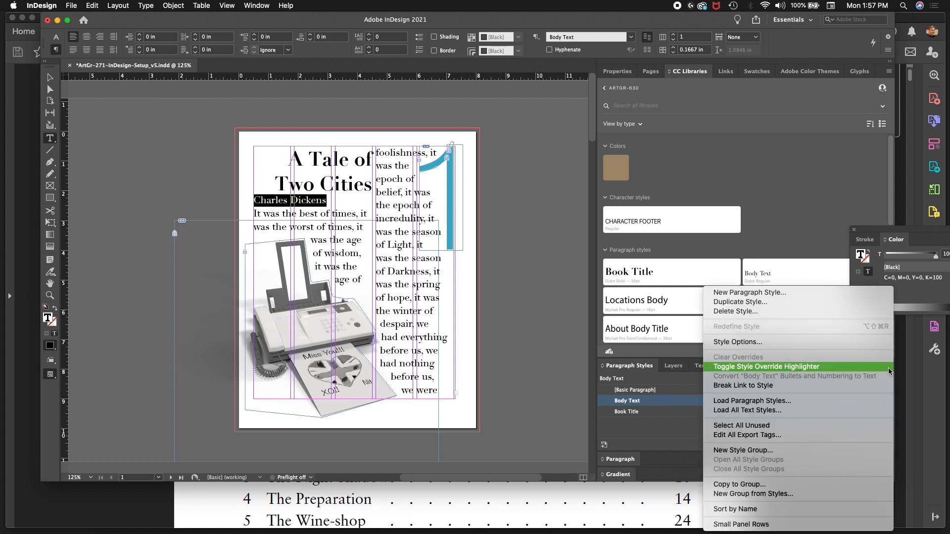
click(801, 296)
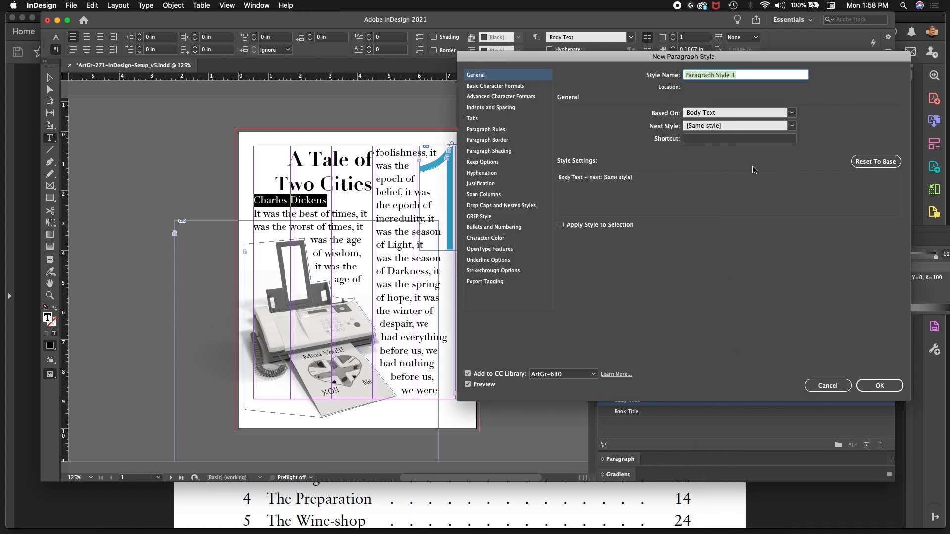
text(Author)
key(Return)
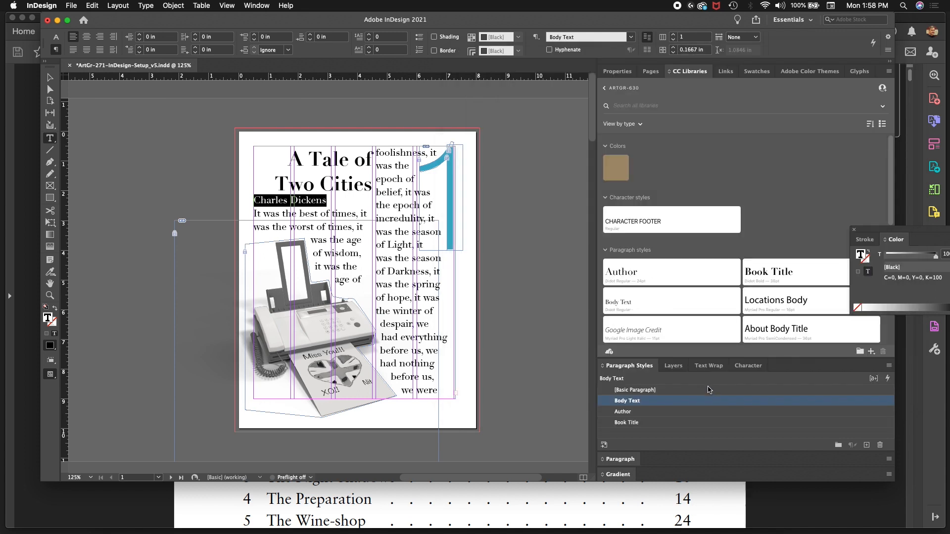
click(621, 414)
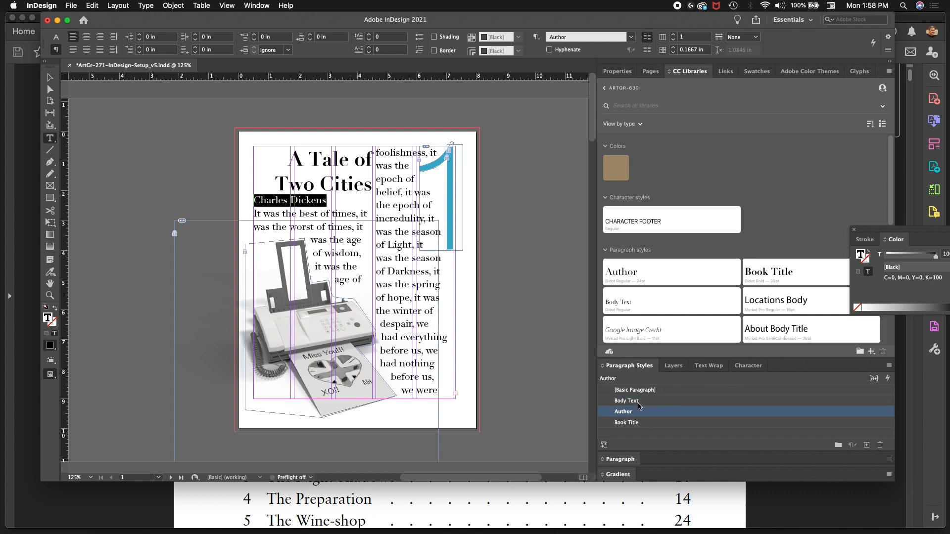
Open the Author style for editing and set its alignment to Right.
right_click(632, 416)
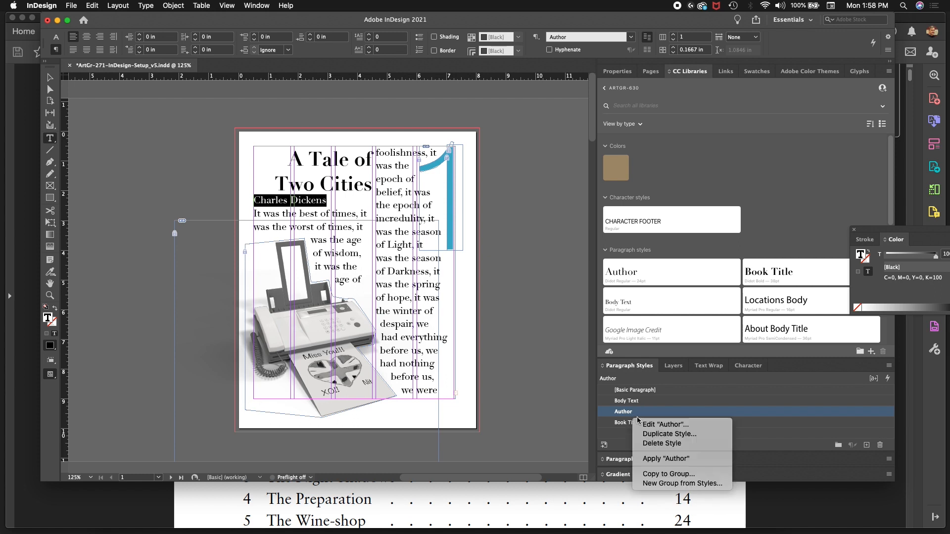
click(649, 425)
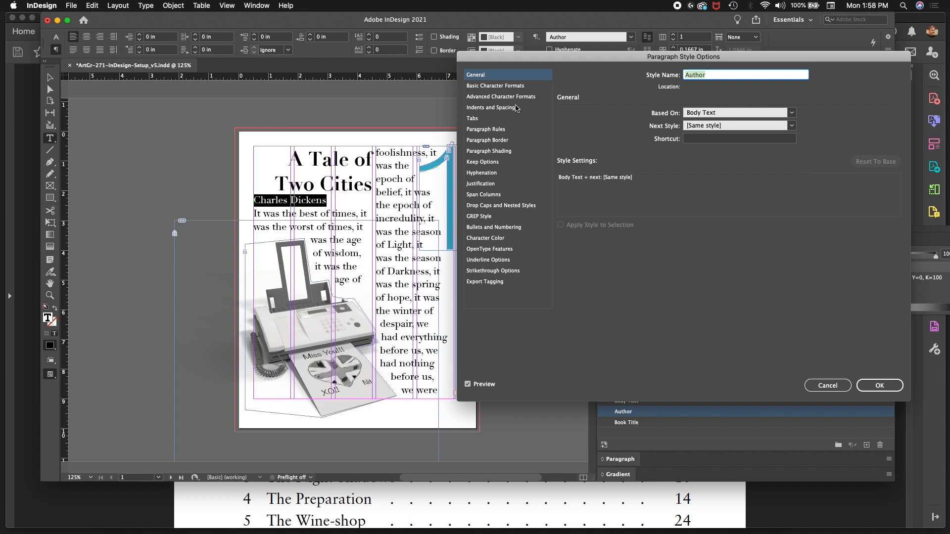
click(495, 107)
click(680, 120)
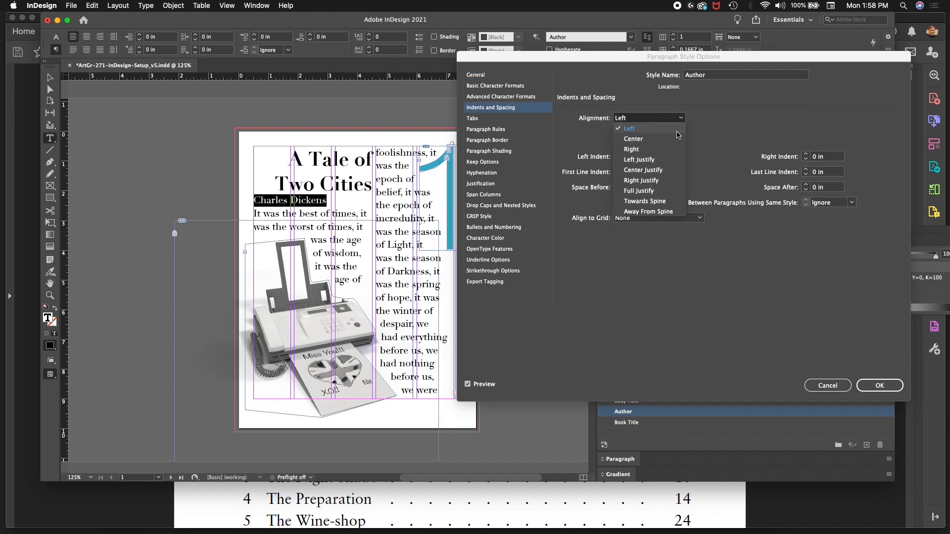
click(668, 151)
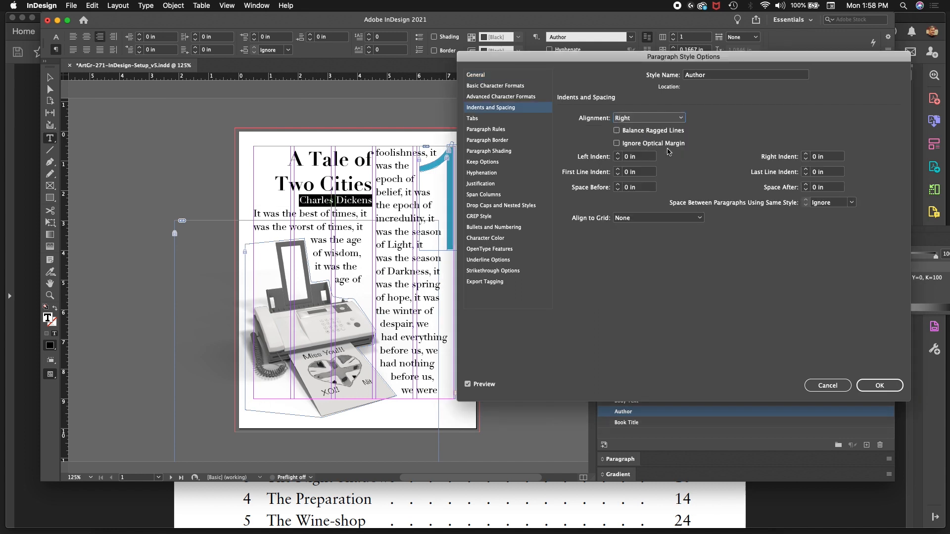
Set the Author style's font style to Italic.
click(509, 97)
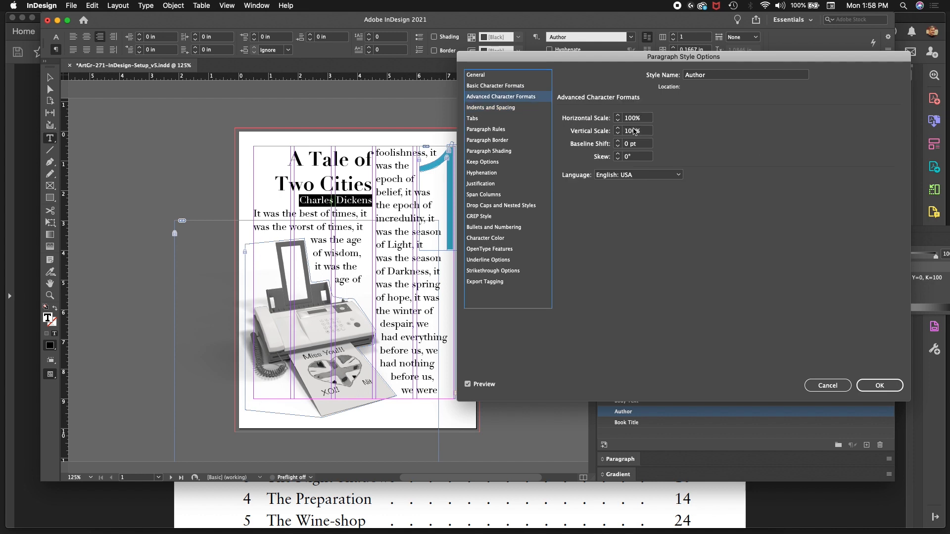
click(521, 88)
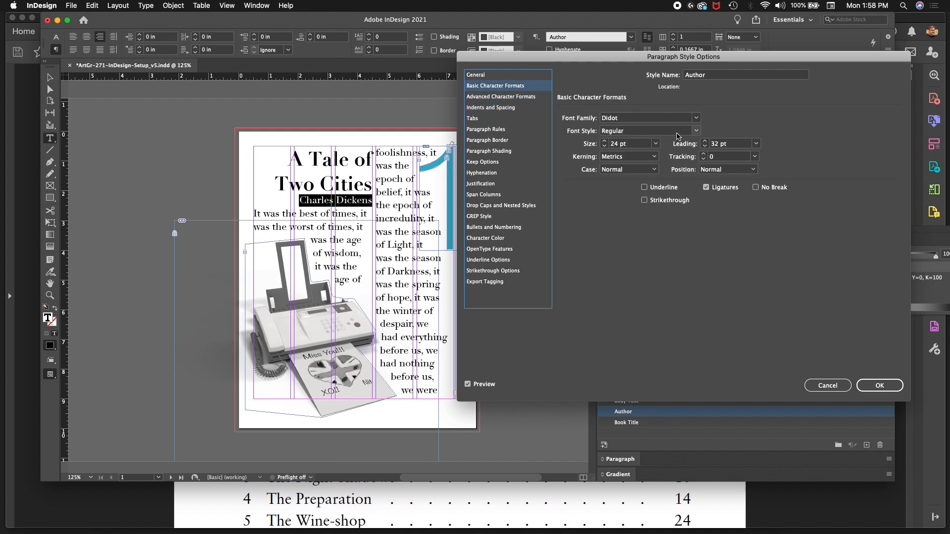
click(696, 131)
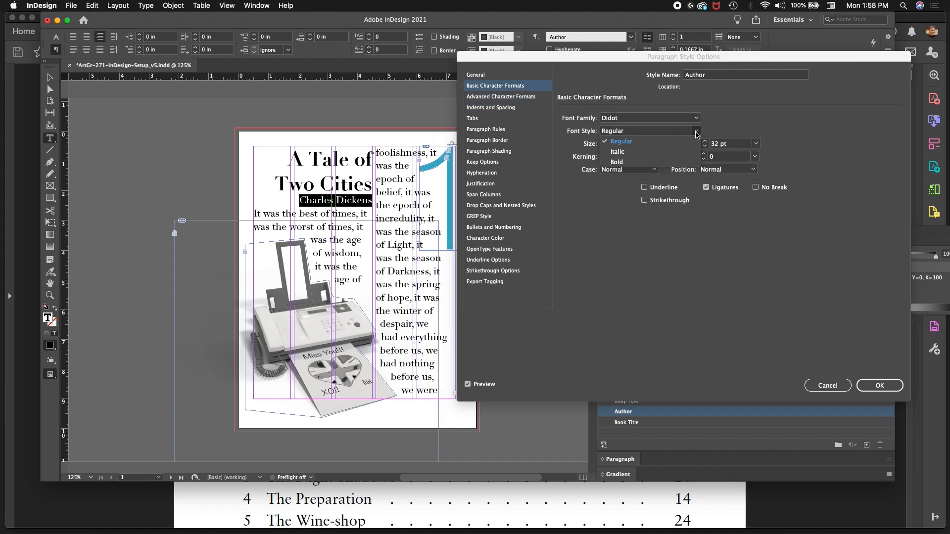
click(646, 155)
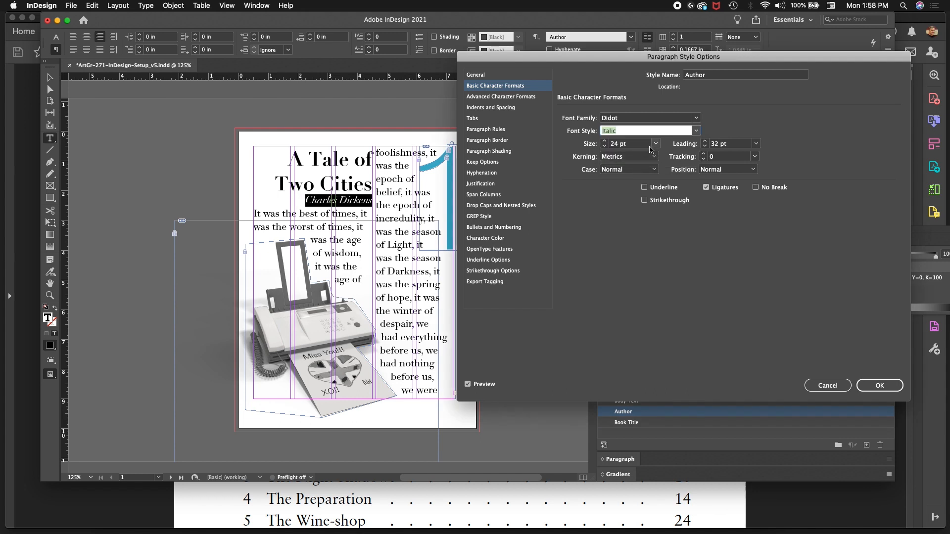
Set the Author style's font size to 18 pt.
click(650, 144)
key(Up)
key(Up)
key(Up)
key(Up)
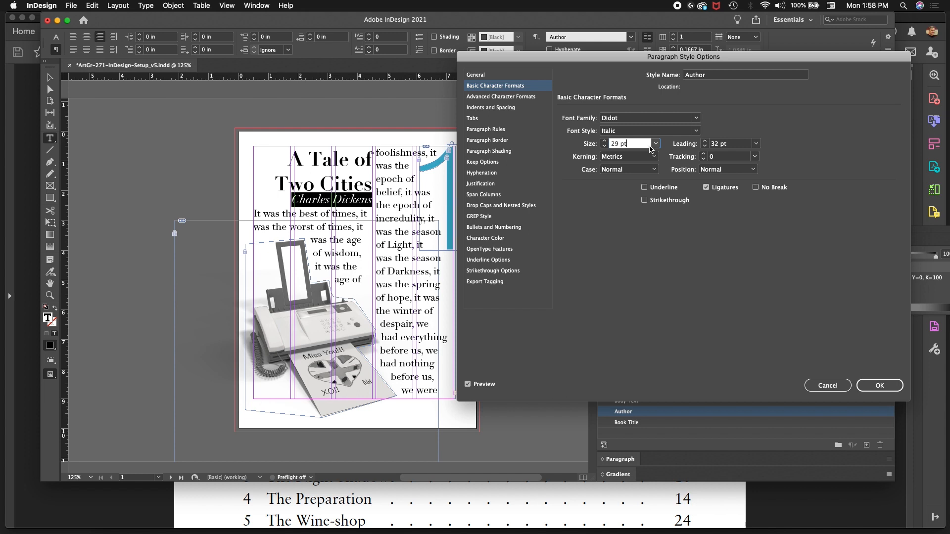
key(Down)
key(Down)
key(Down)
key(Down)
key(Down)
key(Down)
key(Down)
key(Down)
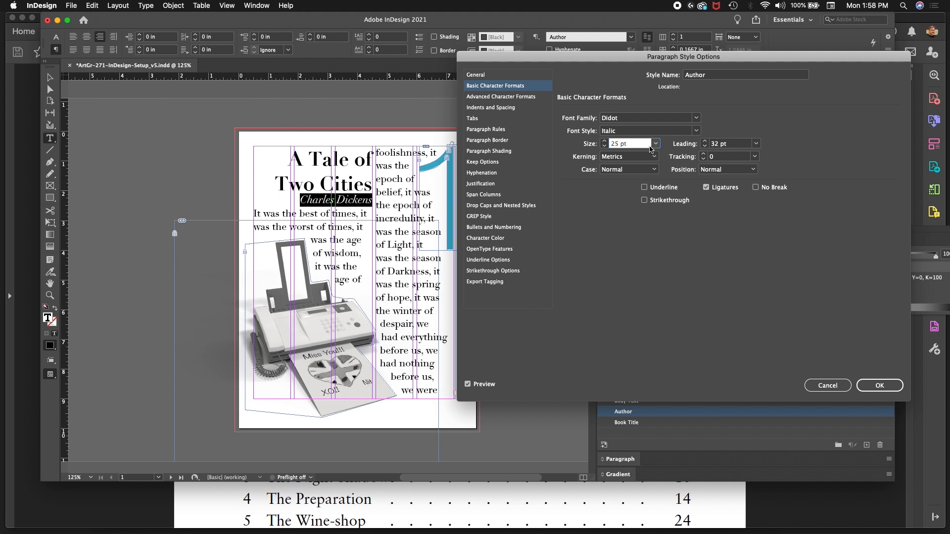
key(Down)
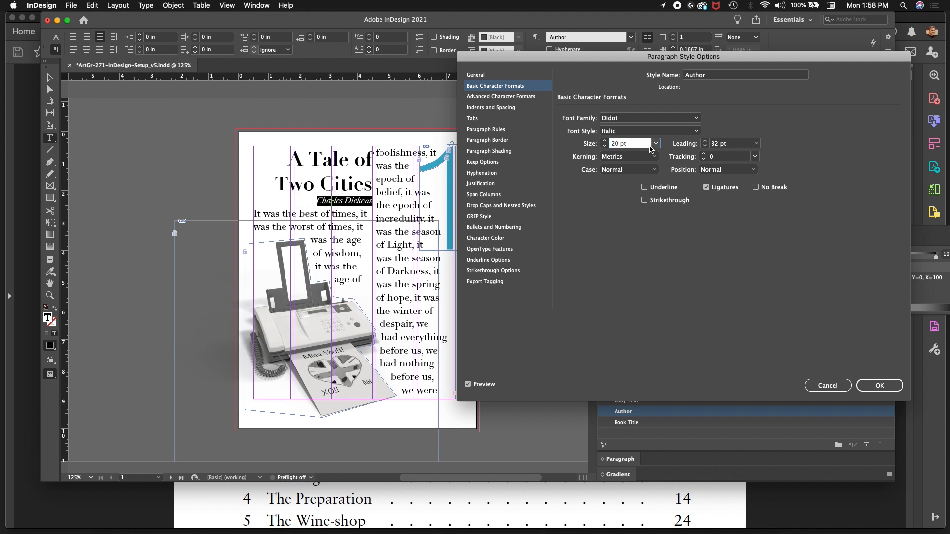
key(Down)
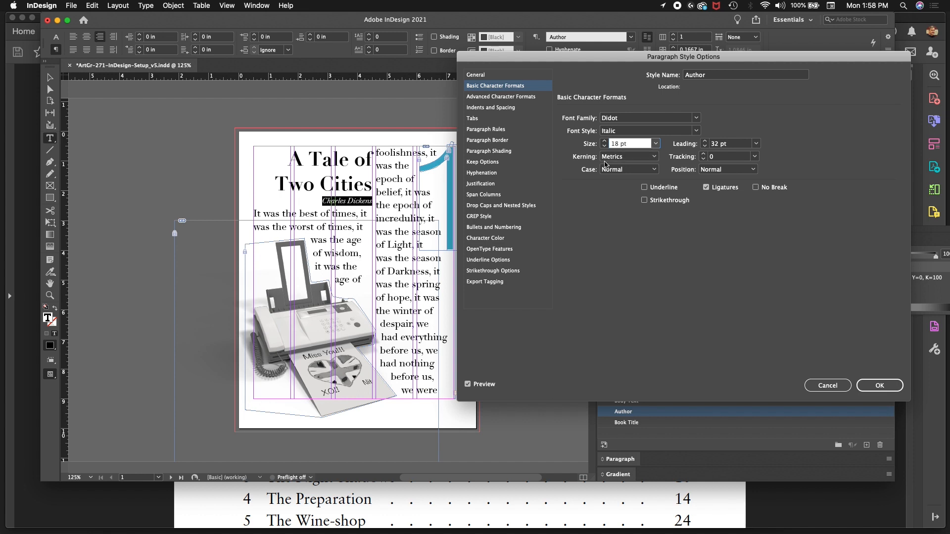
Set the Author style's space before to 0.125 in.
click(504, 113)
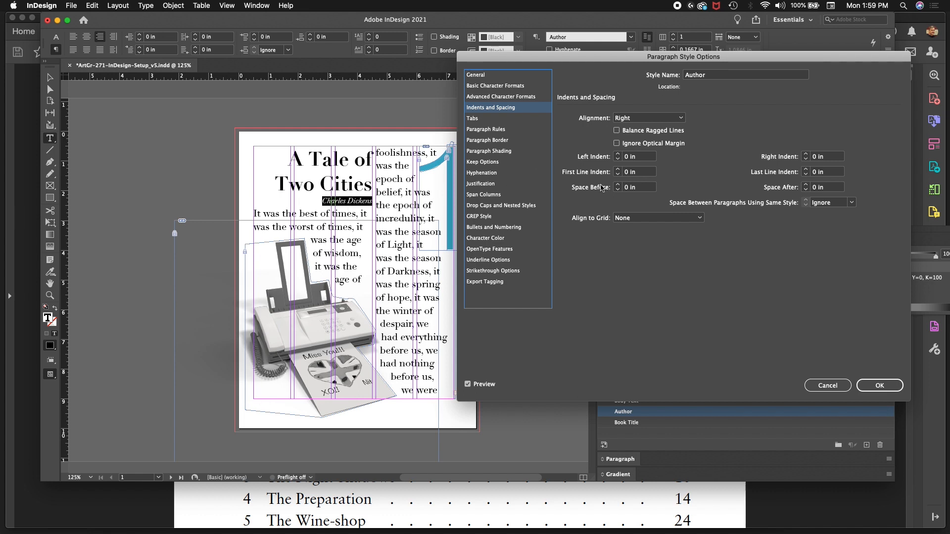
click(641, 187)
key(Up)
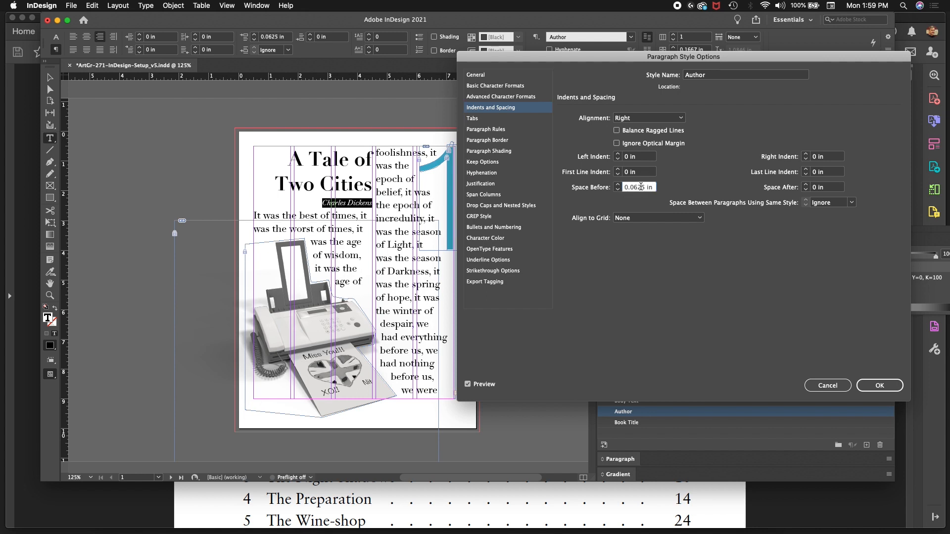
key(Up)
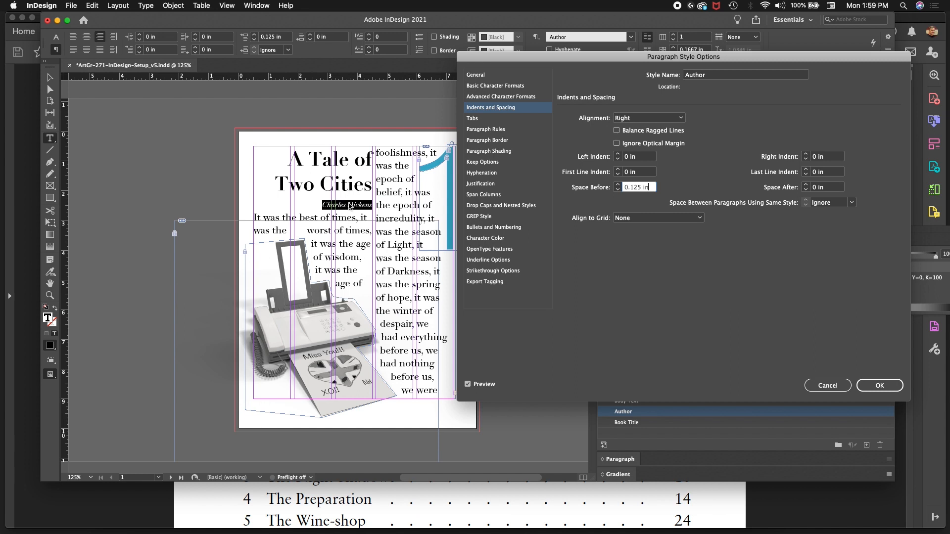
key(Down)
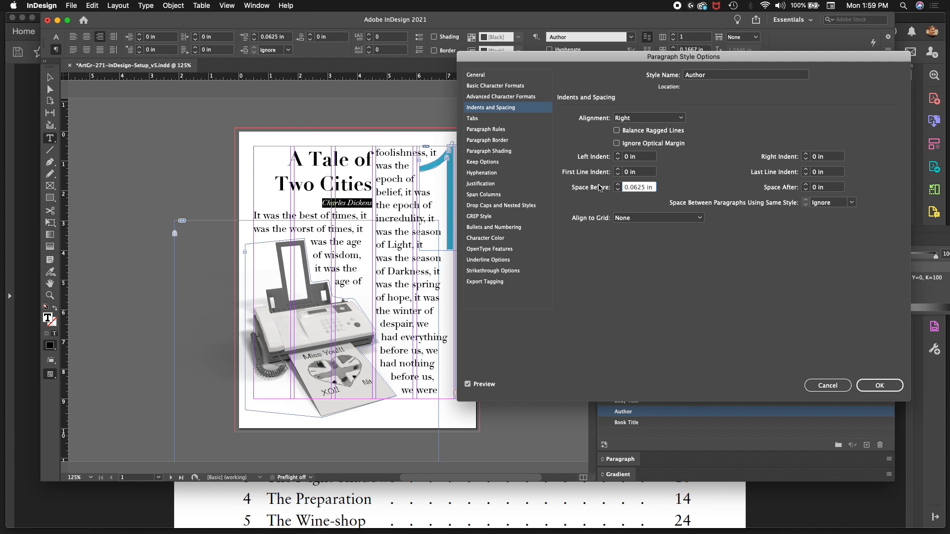
key(Up)
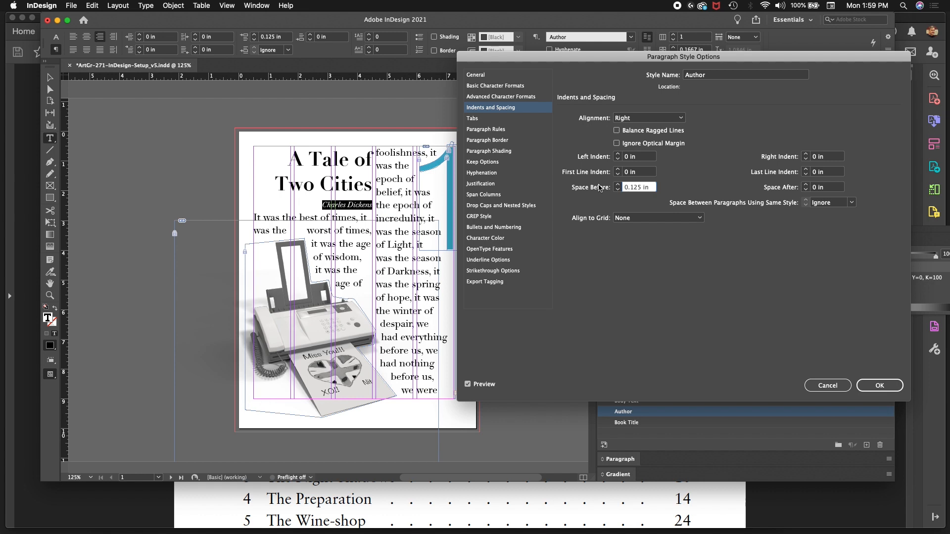
Set the Author style's space after to 0.375 in and save the style changes.
click(836, 189)
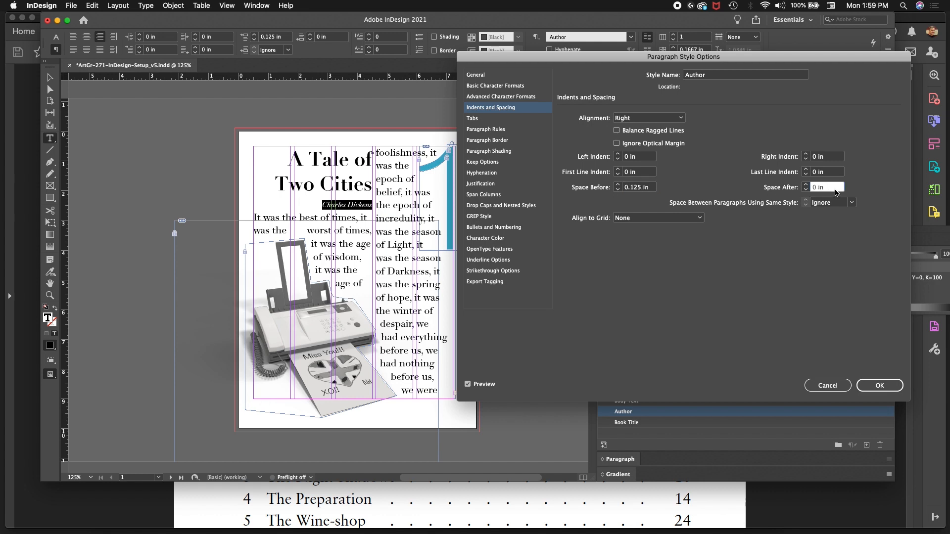
key(Up)
key(Up)
key(Up)
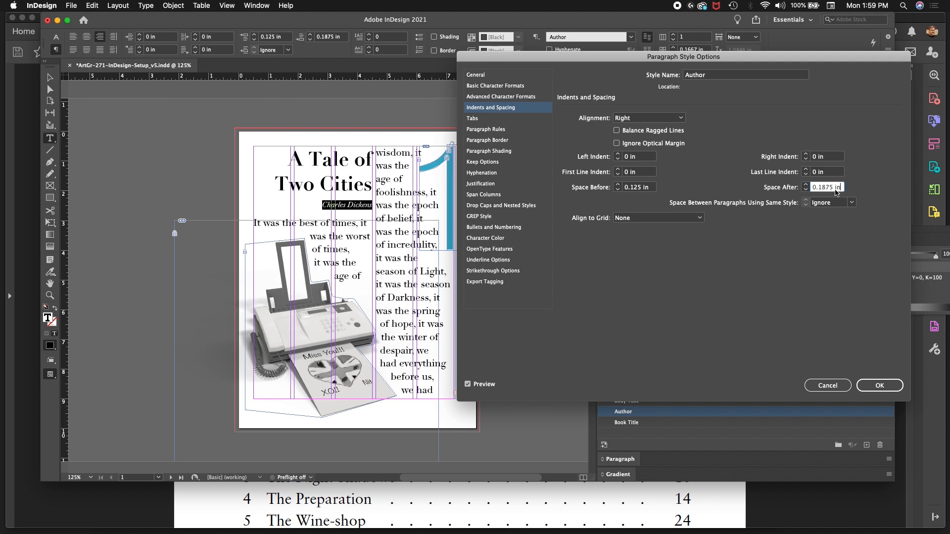
key(Up)
key(Up)
key(Up)
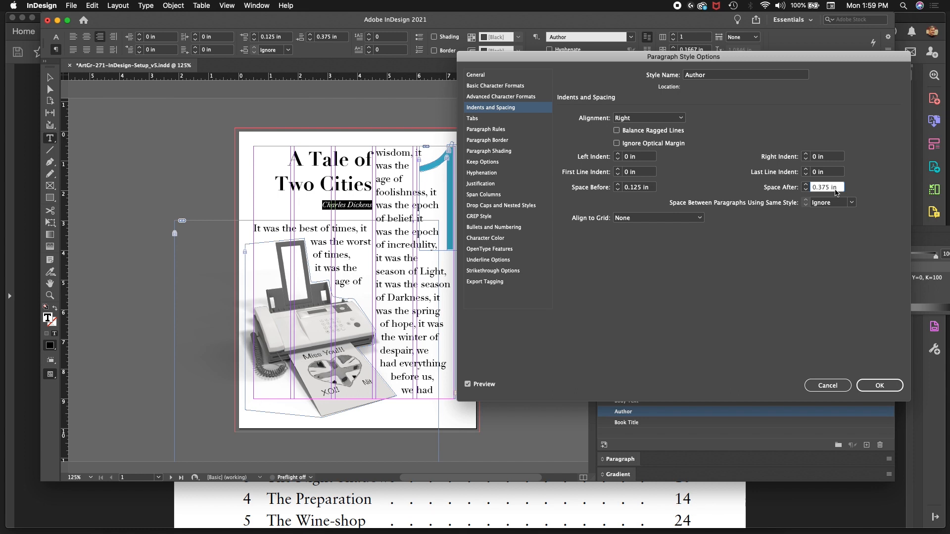
key(Up)
key(Down)
click(887, 385)
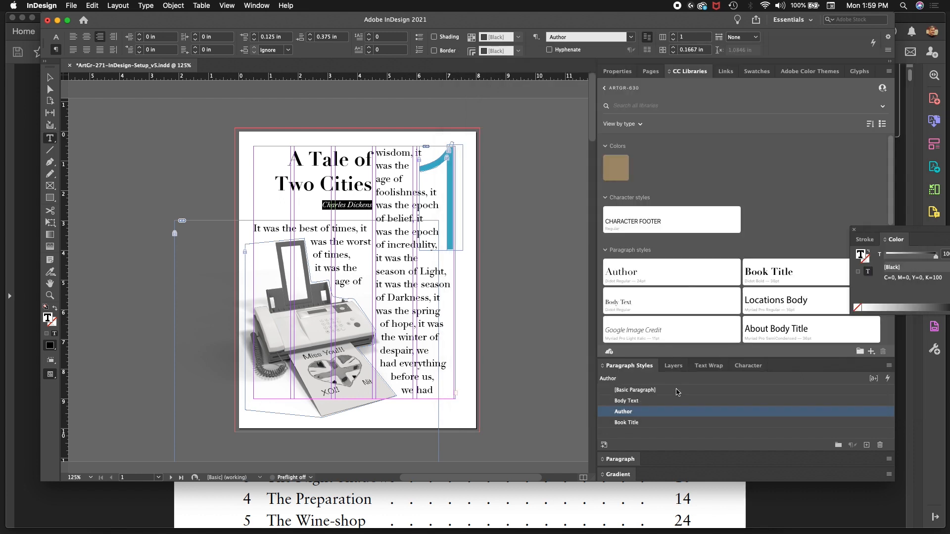
Open the Body Text style for editing and set its font size to 12 pt.
click(671, 405)
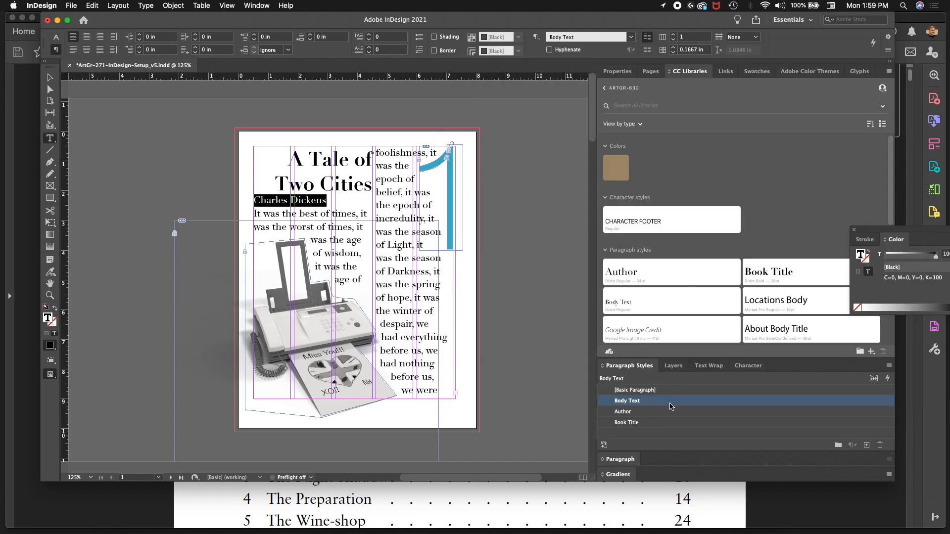
right_click(671, 406)
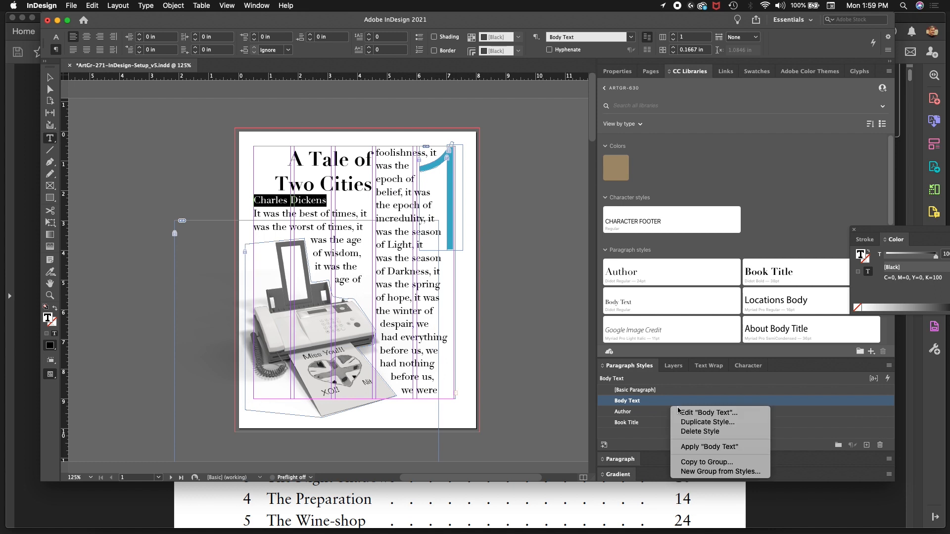
click(693, 413)
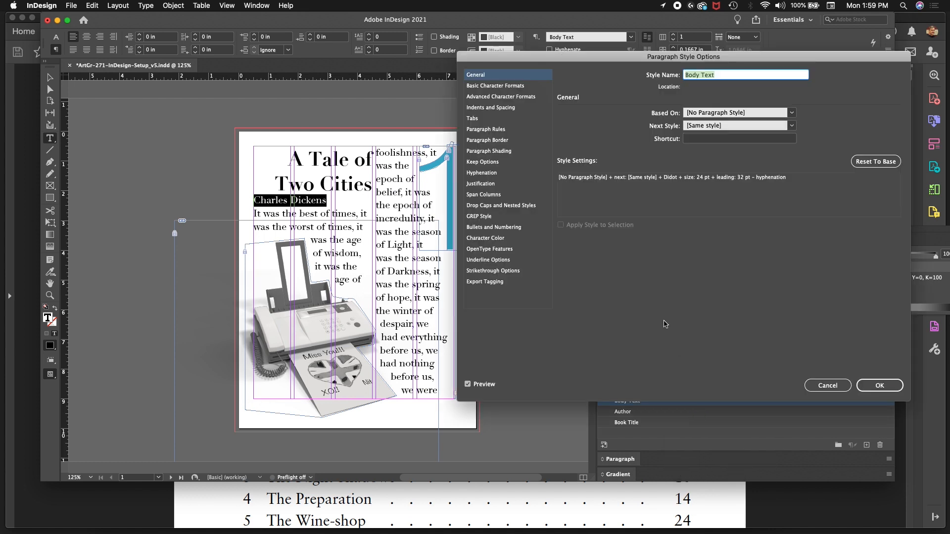
click(512, 130)
click(521, 98)
click(525, 87)
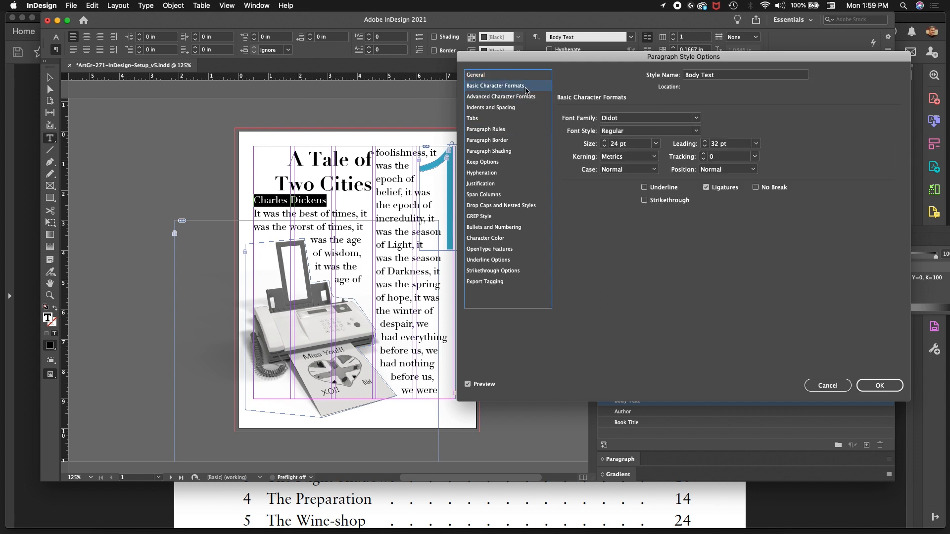
click(641, 143)
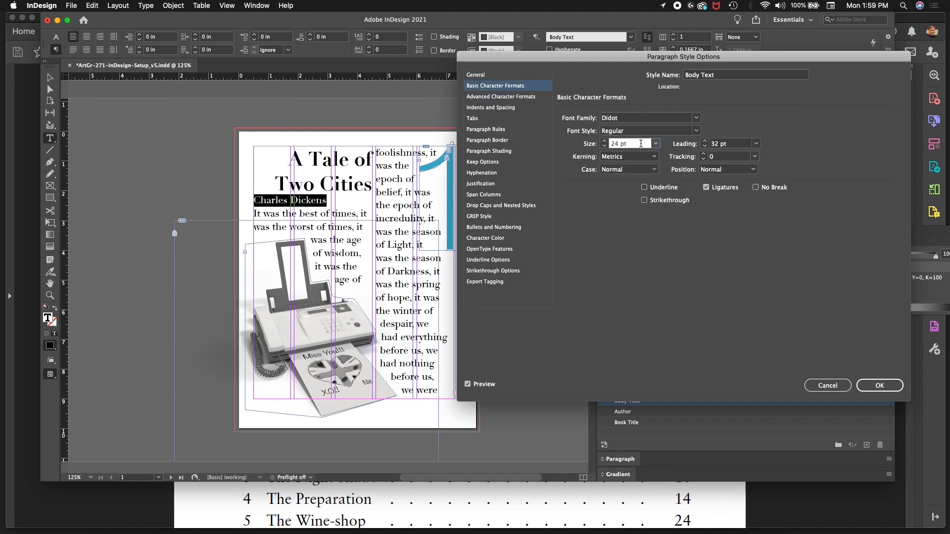
text(12)
key(BackSpace)
key(BackSpace)
key(BackSpace)
key(BackSpace)
key(BackSpace)
key(BackSpace)
text(12)
key(Tab)
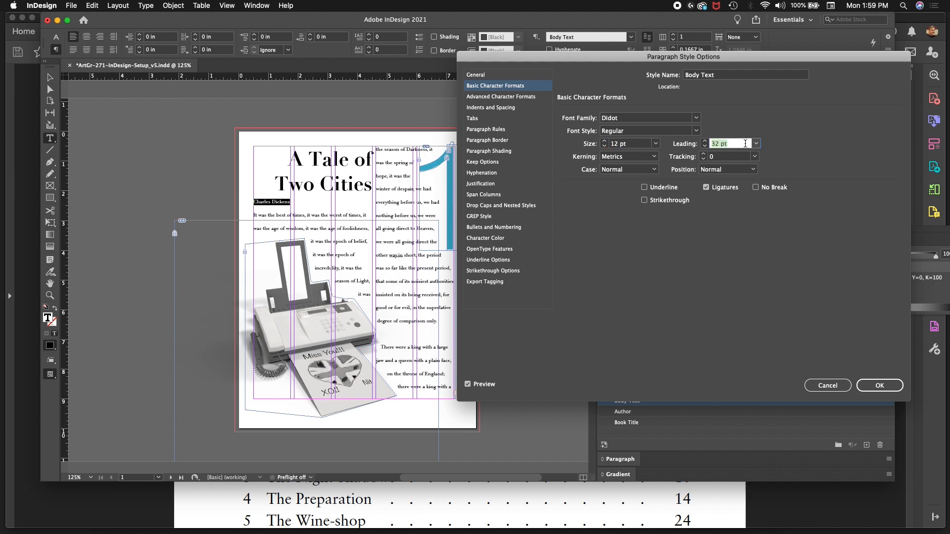
Reduce the Body Text style's leading to 20 pt and save the style changes.
key(Down)
key(Down)
key(Down)
key(Down)
key(Down)
key(Down)
key(Down)
key(Down)
key(Down)
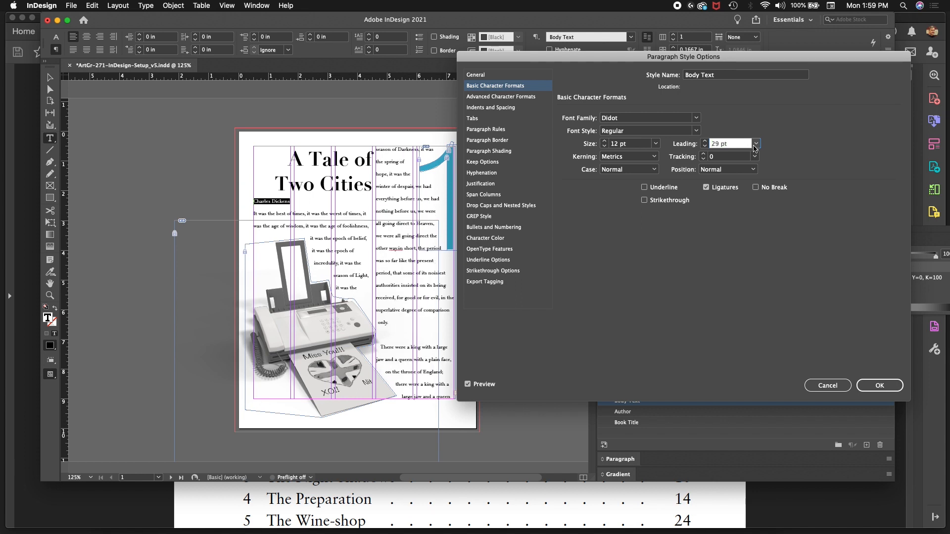
key(Down)
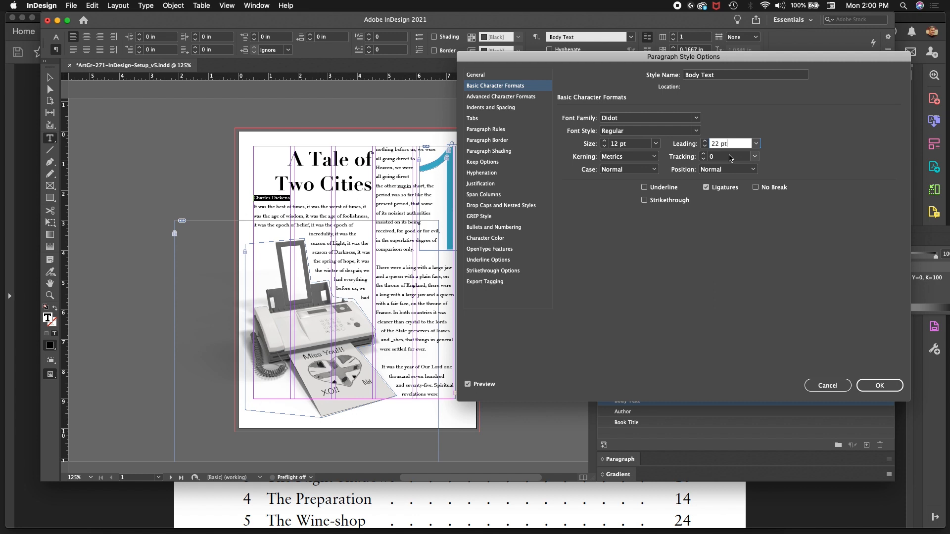
key(Down)
key(Down)
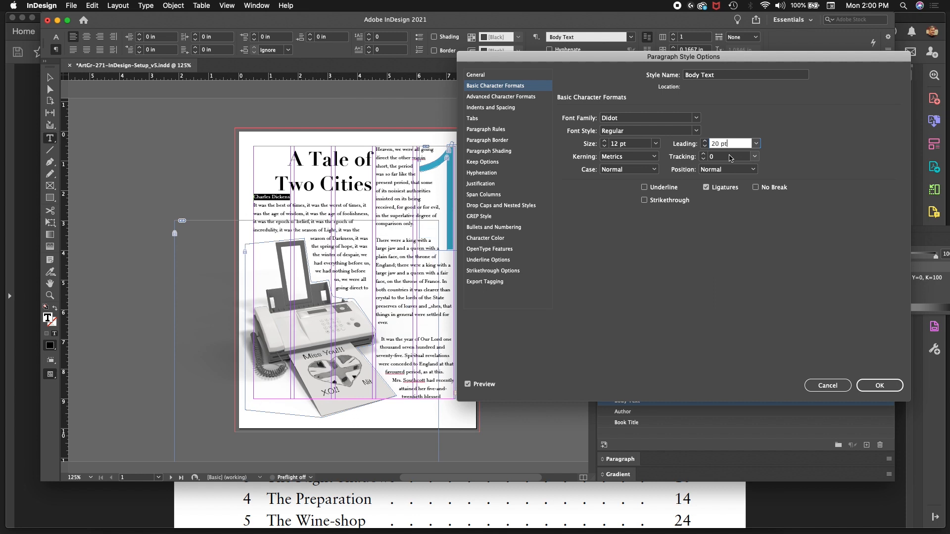
key(Return)
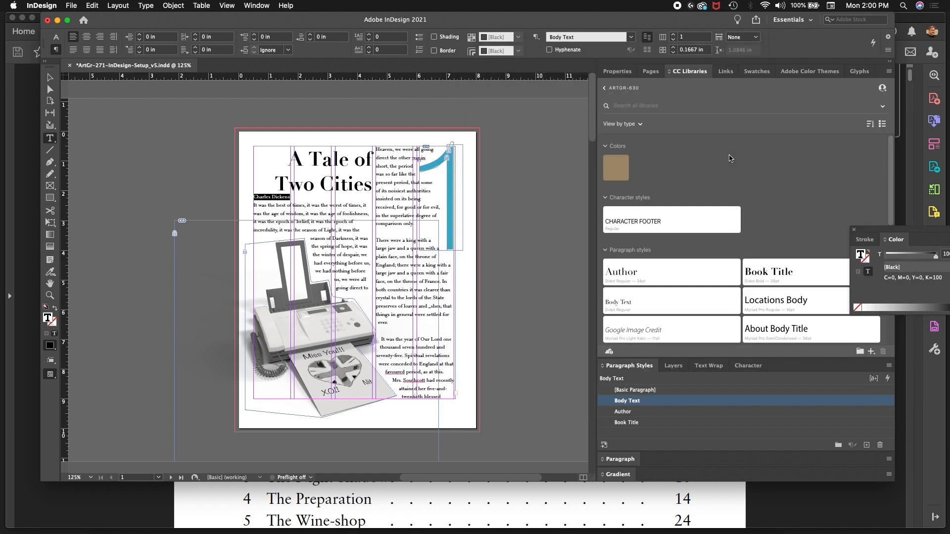
Place the text cursor in the blank line above "There were a king with a" in the second column.
key(super+equal)
key(super+equal)
key(super+equal)
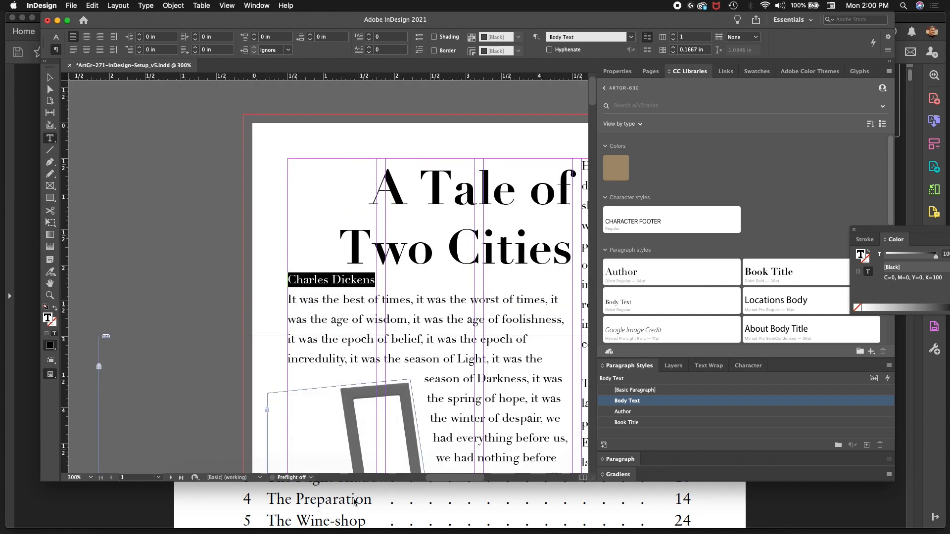
drag(440, 478, 465, 479)
scroll(422, 409, down, 5)
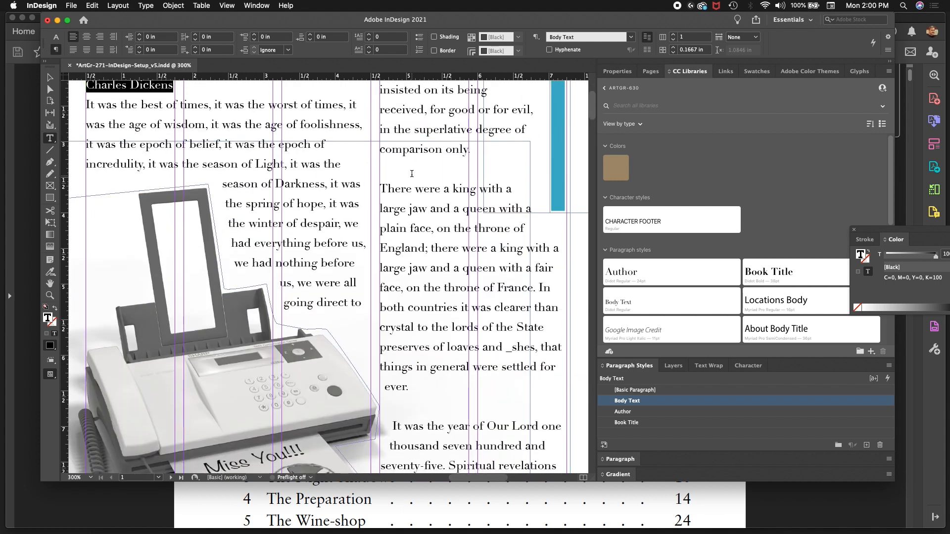
click(412, 172)
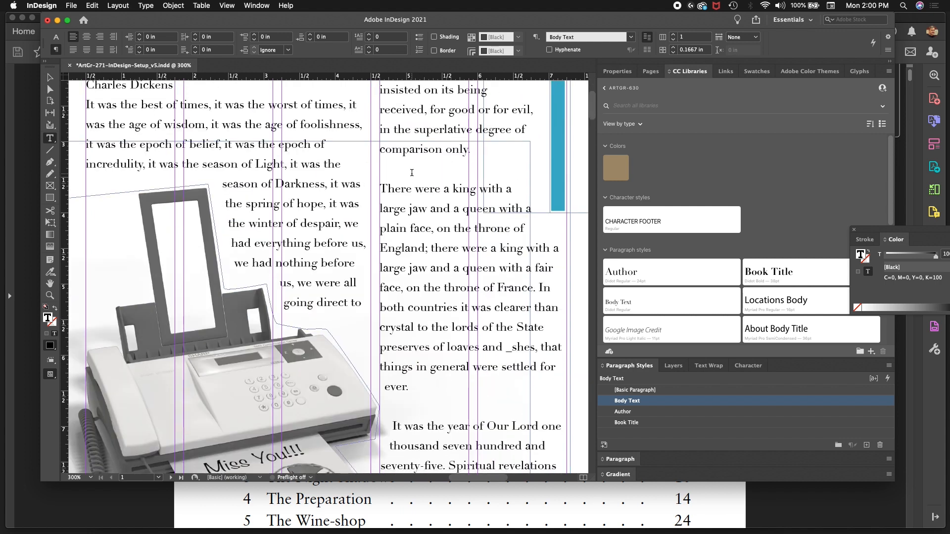
Switch to Word to examine the empty paragraphs in the source text, and return to InDesign.
key(super+Tab)
key(super+Tab)
key(super+Tab)
key(super+Tab)
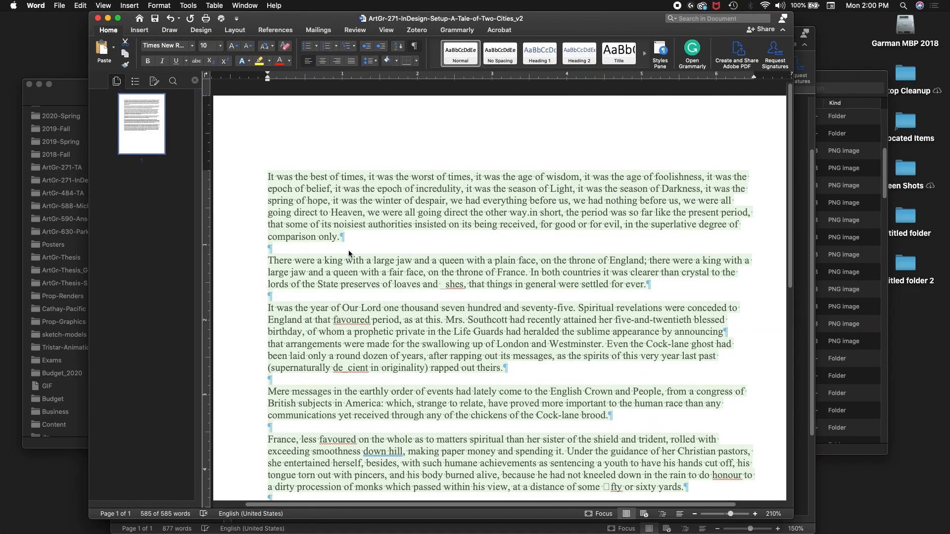
key(super+Tab)
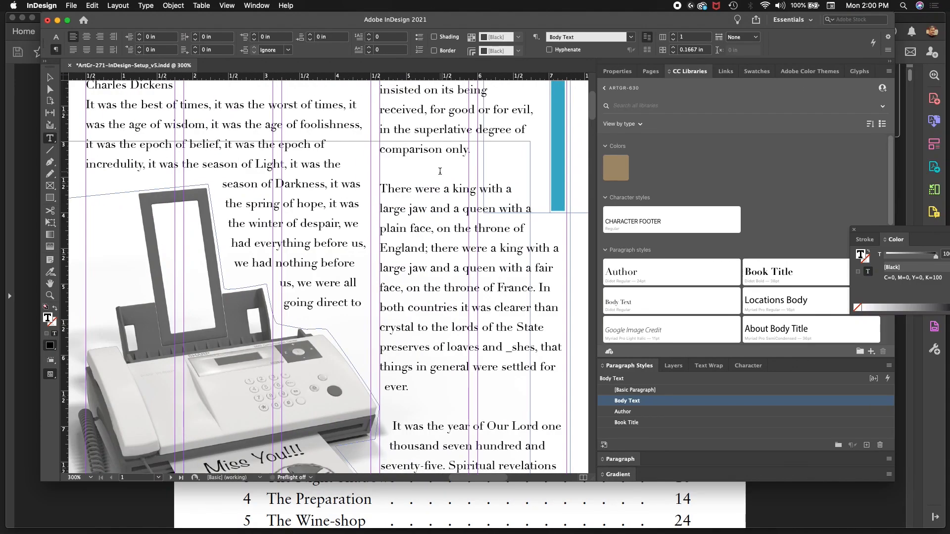
Delete the empty paragraphs before "There were a king" and "It was the year of Our Lord".
key(BackSpace)
click(437, 388)
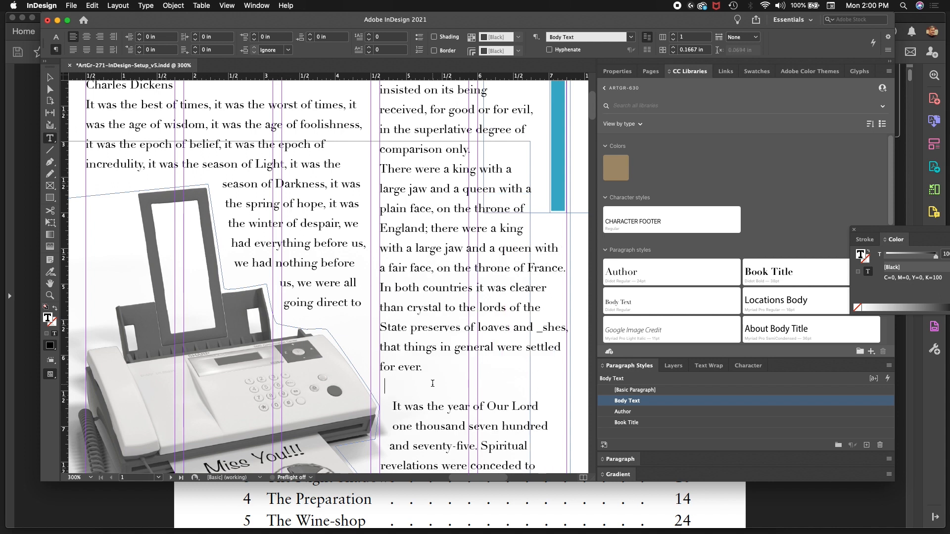
key(BackSpace)
Select the "Charles Dickens" line and reapply the Author paragraph style to it.
scroll(433, 384, down, 5)
scroll(435, 391, up, 6)
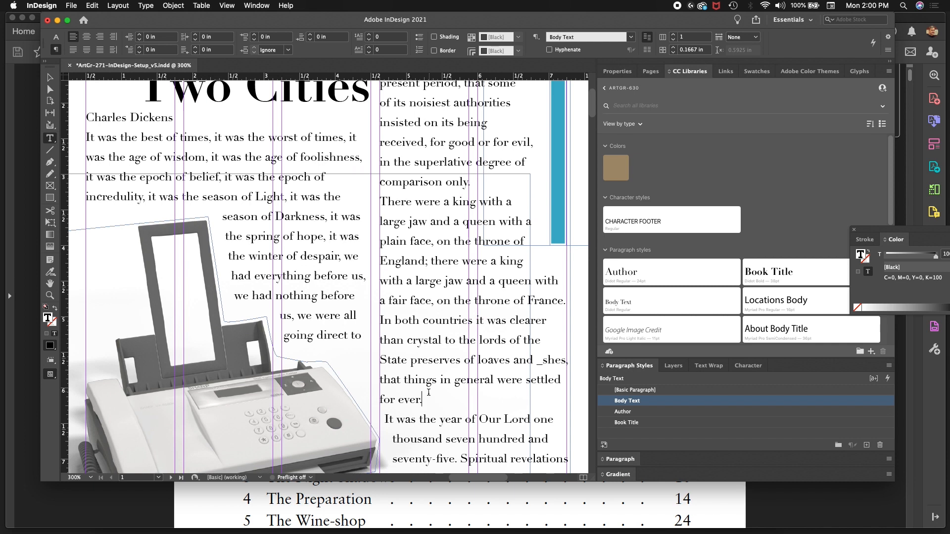
scroll(445, 263, up, 2)
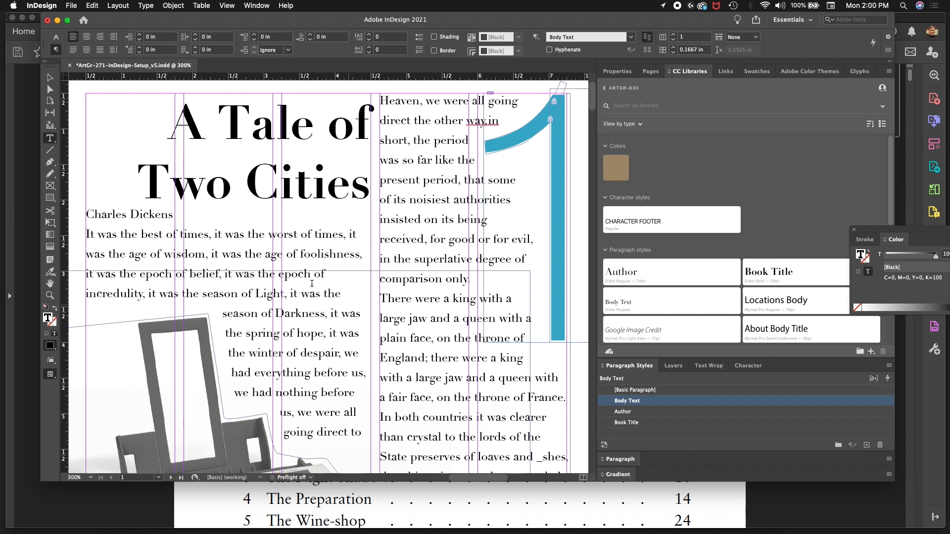
triple_click(189, 214)
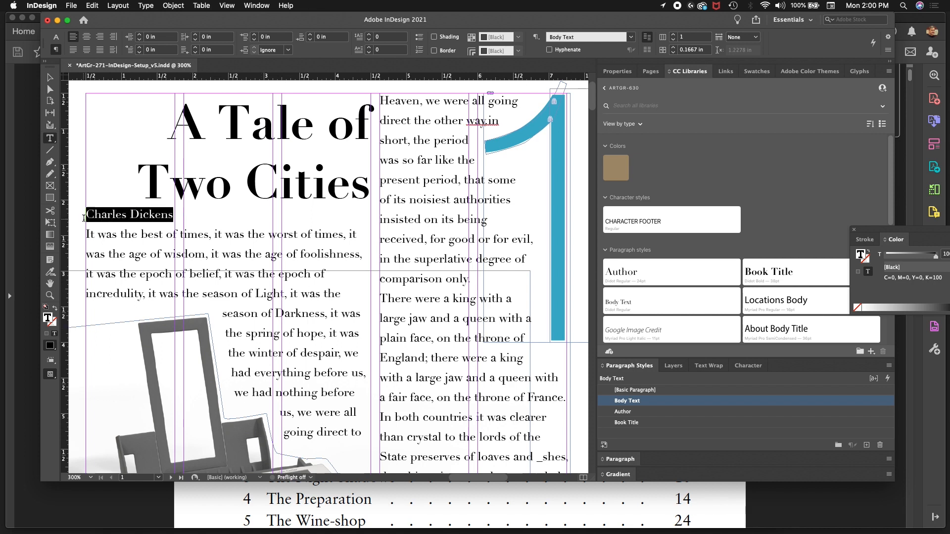
click(622, 412)
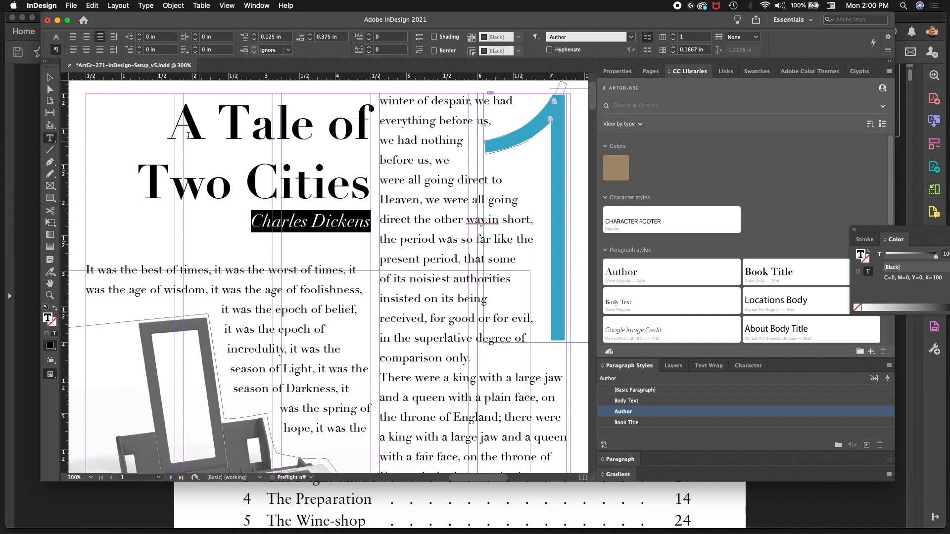
Select the second column's text frame and check the editing options offered for the Book Title paragraph style.
click(50, 79)
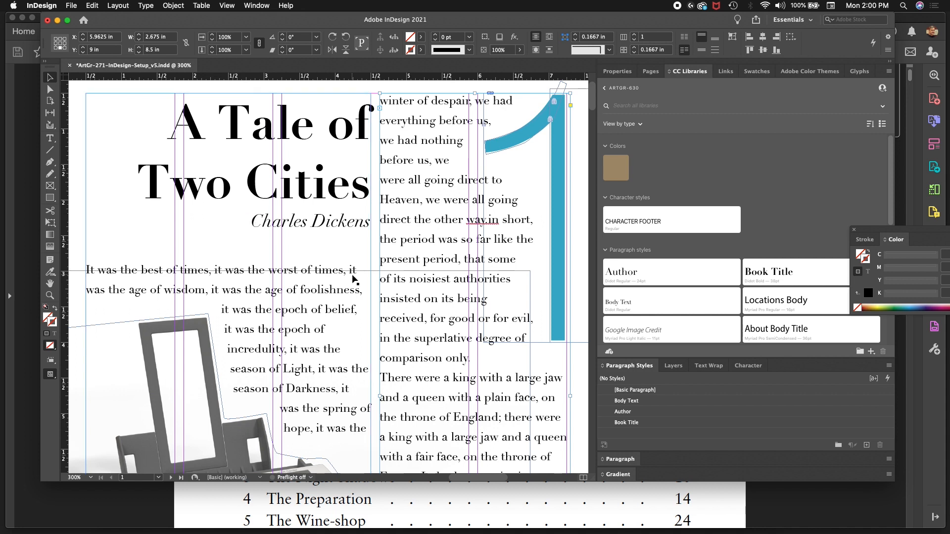
click(451, 252)
scroll(546, 427, down, 1)
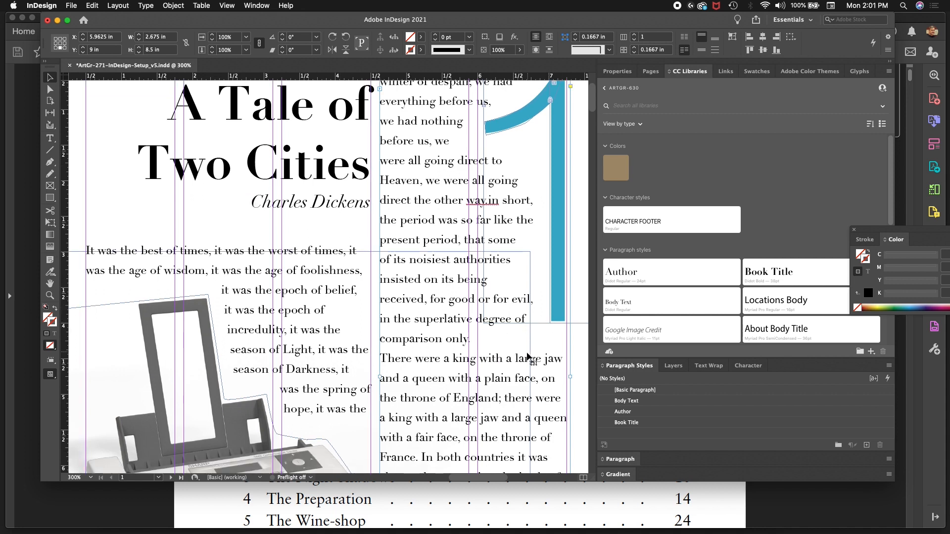
click(641, 423)
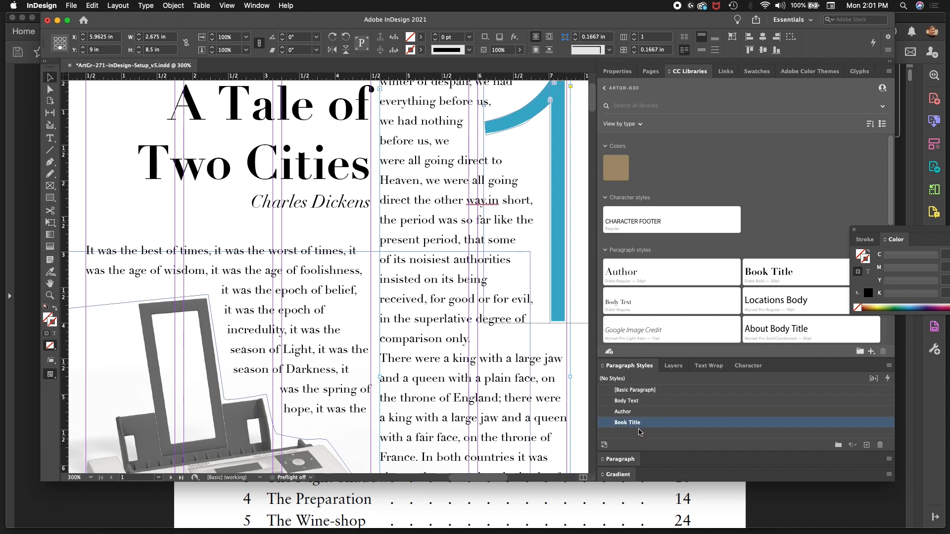
right_click(642, 425)
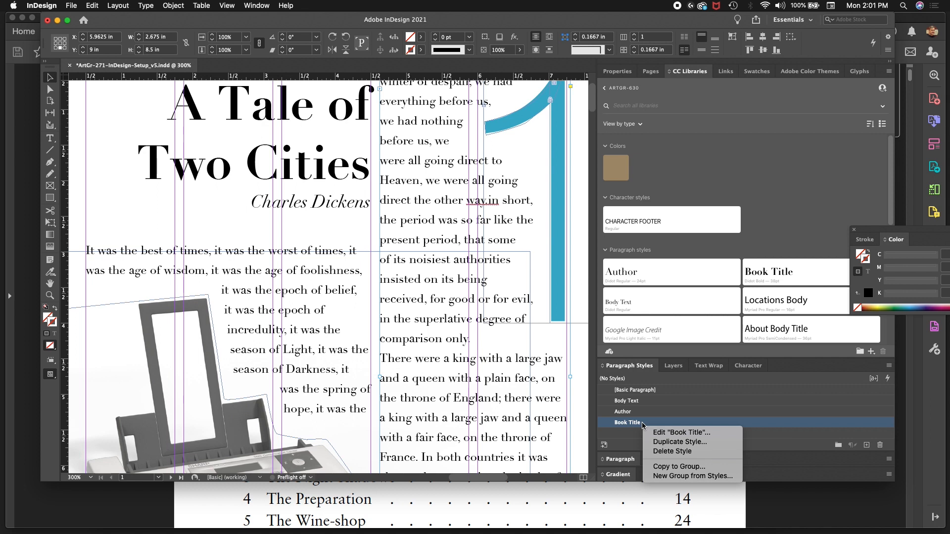
click(731, 432)
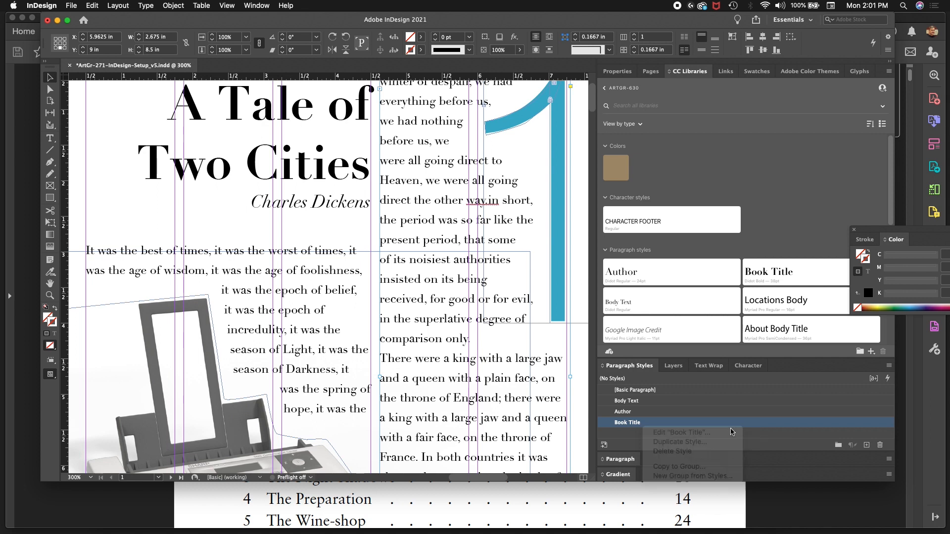
Narrow the second column's text frame to 2.625 in so its outer edge aligns with the column guide.
key(super+minus)
key(super+minus)
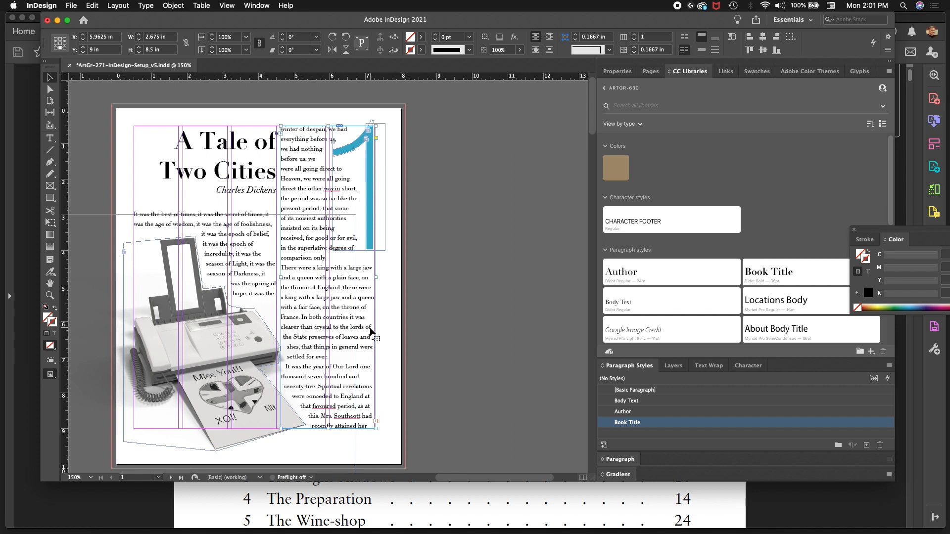
key(super+equal)
key(super+equal)
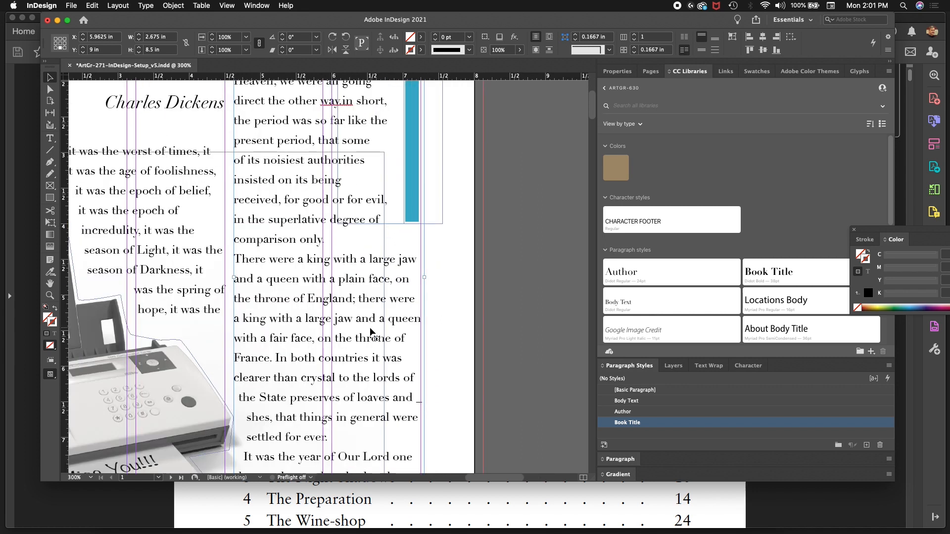
key(super+equal)
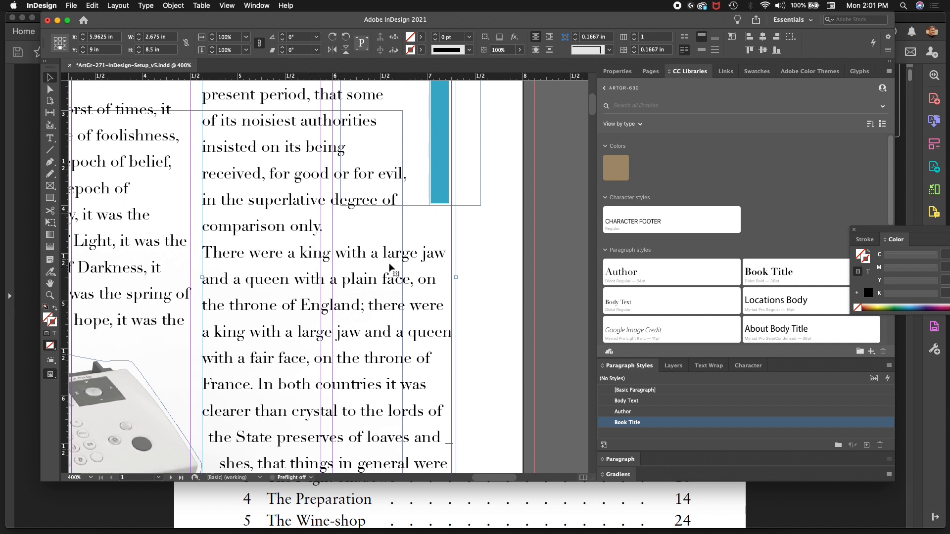
drag(455, 279, 450, 279)
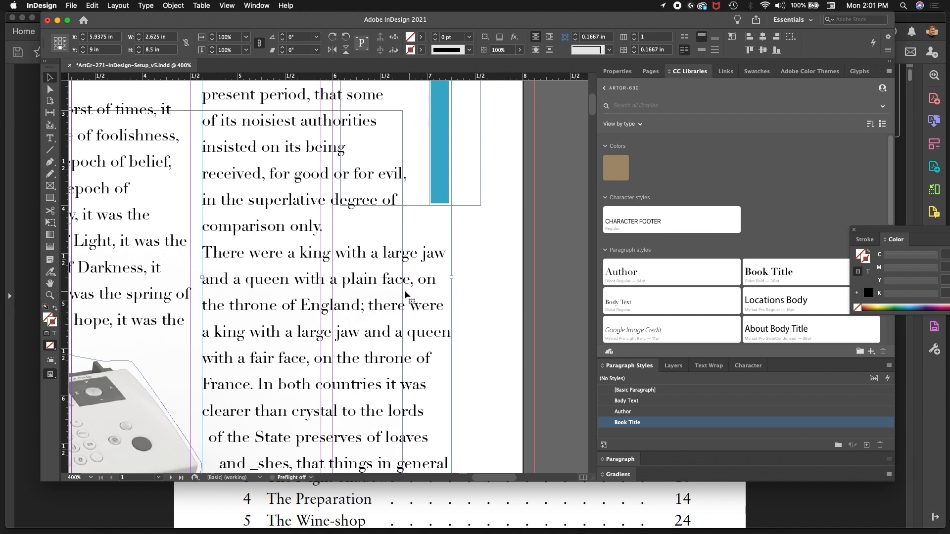
Undo the last change to the first column's text frame.
click(178, 289)
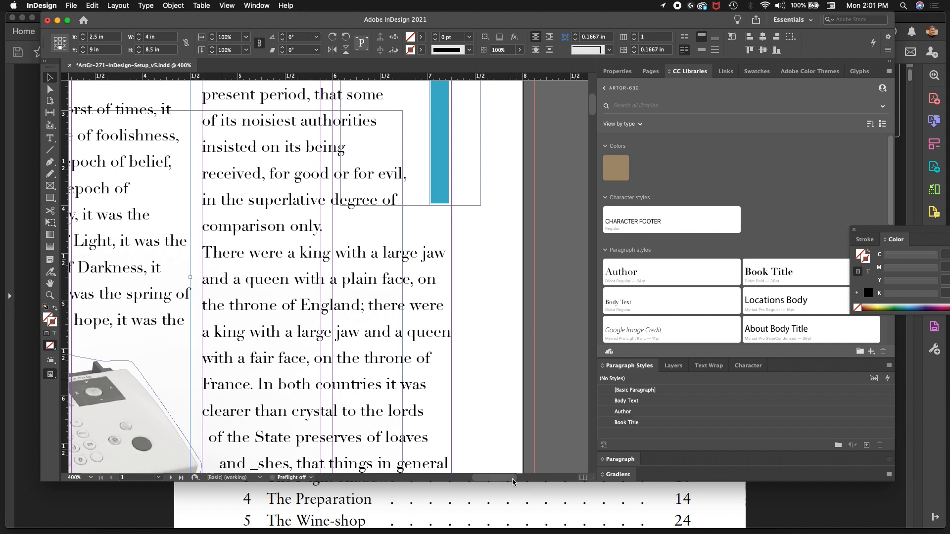
drag(515, 478, 481, 483)
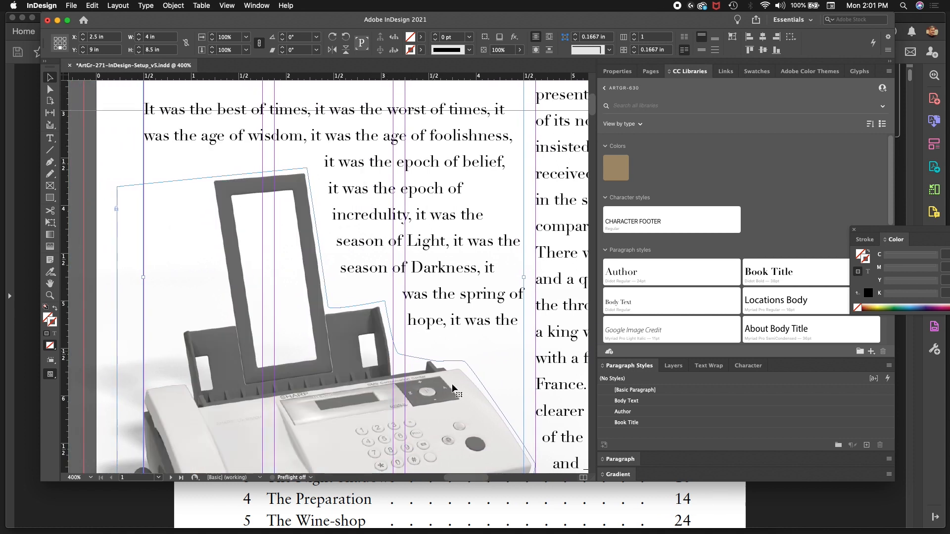
click(565, 296)
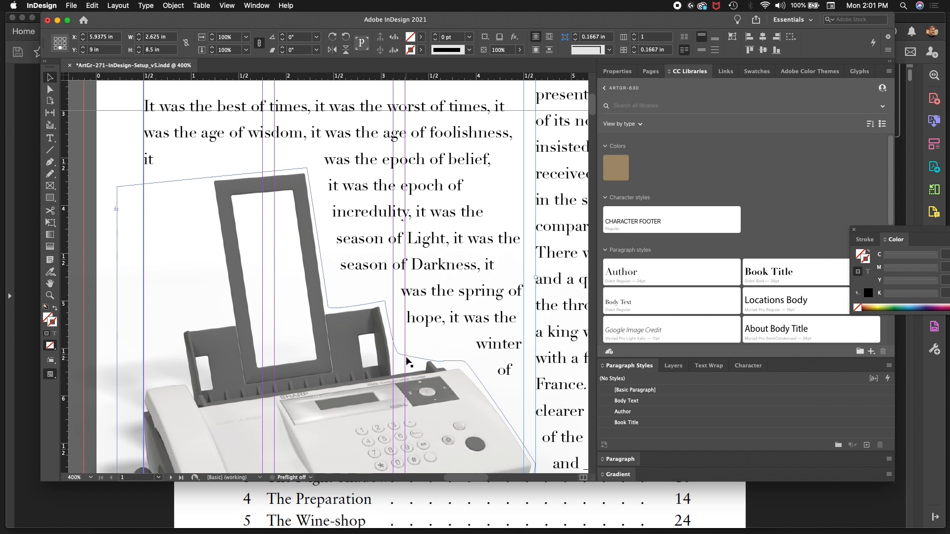
scroll(414, 369, up, 5)
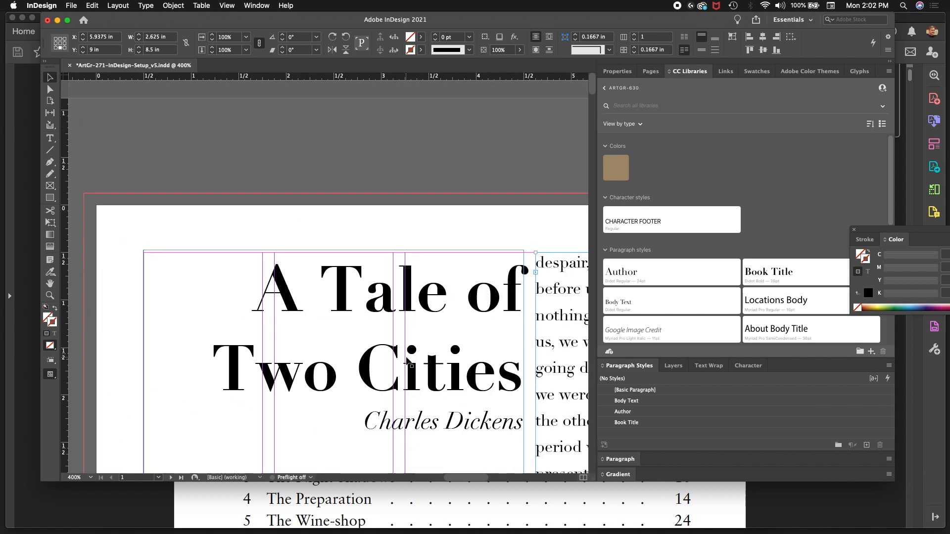
key(super+z)
scroll(413, 367, down, 8)
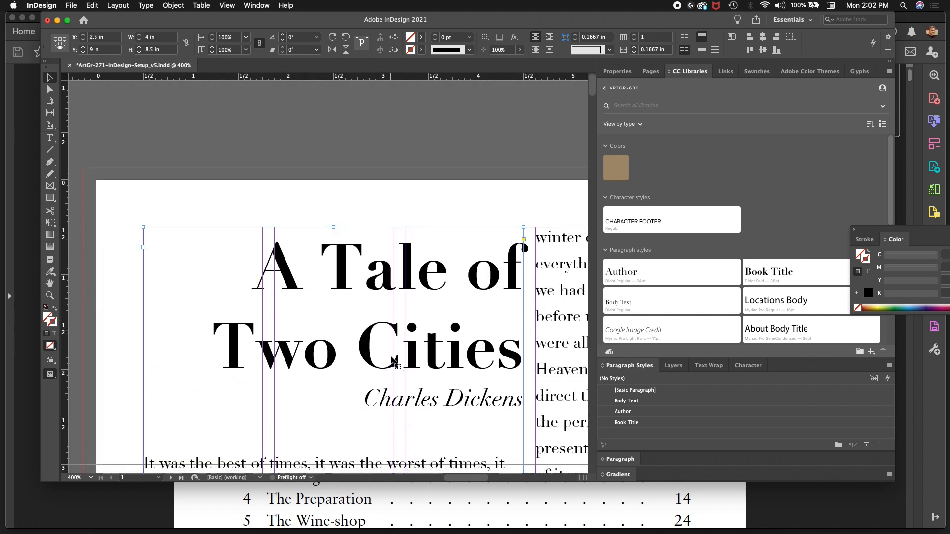
Lock the "A Tale of Two Cities" and "winter of despair" text frames on the Page 01 layer.
scroll(487, 446, down, 3)
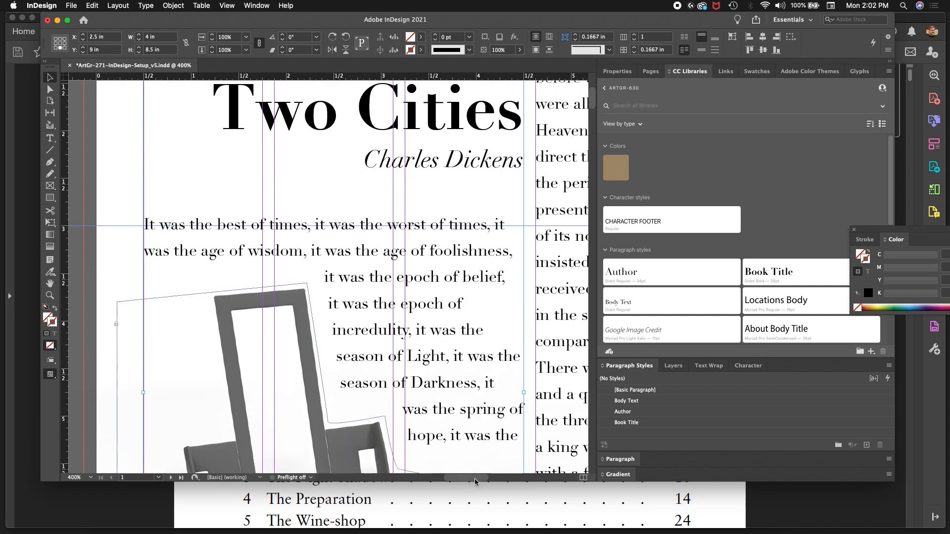
scroll(472, 444, right, 10)
key(super+2)
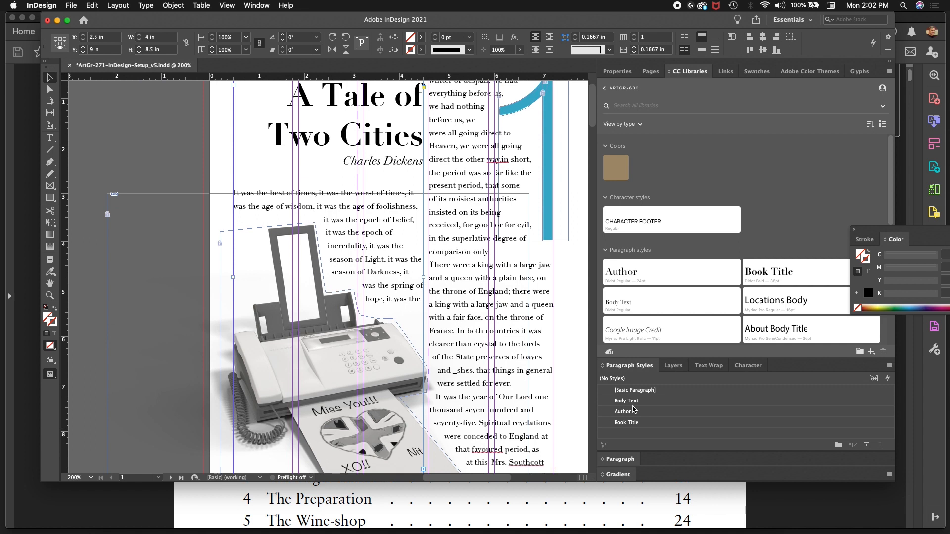
click(672, 369)
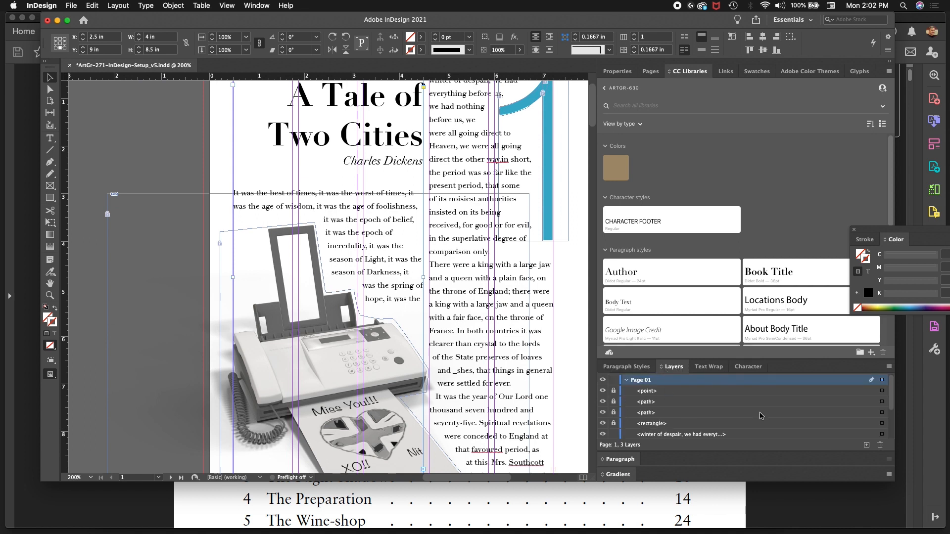
scroll(889, 404, down, 3)
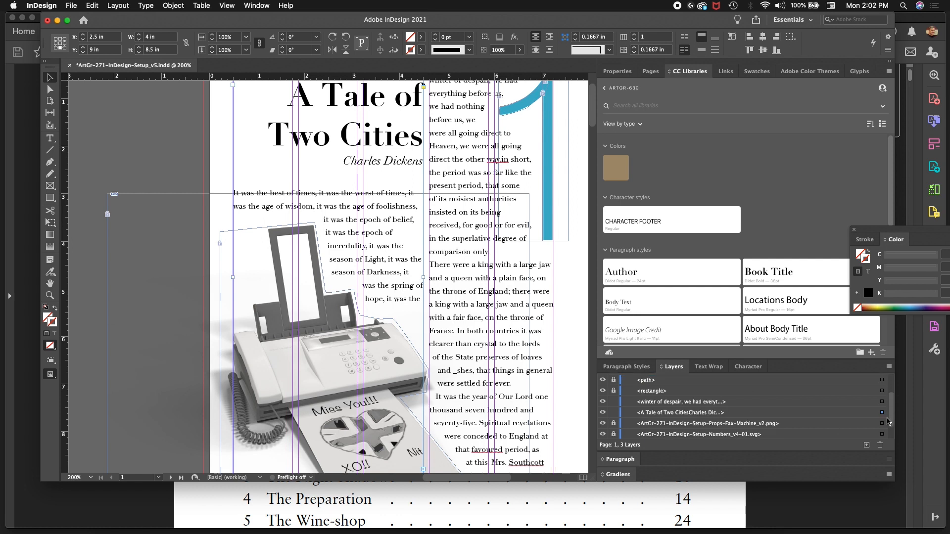
click(614, 412)
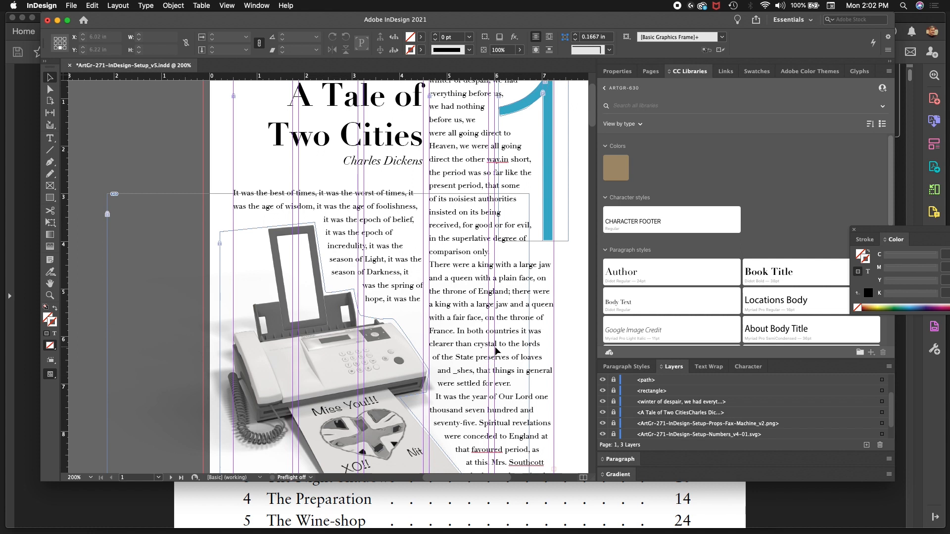
key(super+minus)
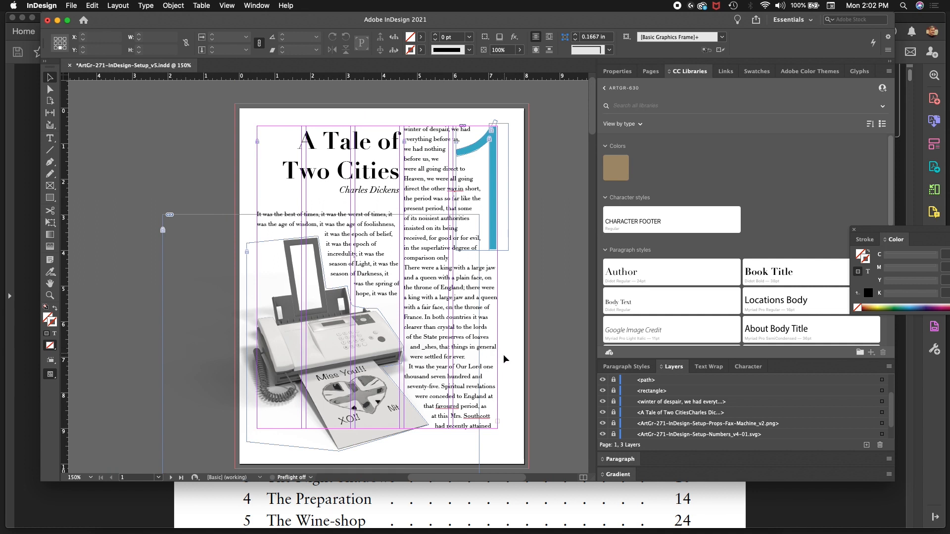
Unlock the "winter of despair" text frame on the Page 01 layer and select it on the page.
click(691, 415)
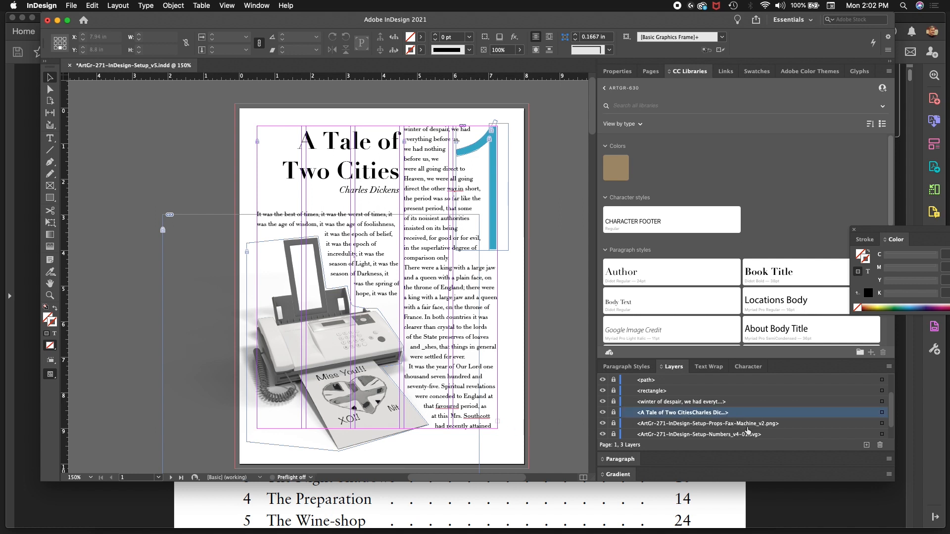
click(682, 435)
click(668, 403)
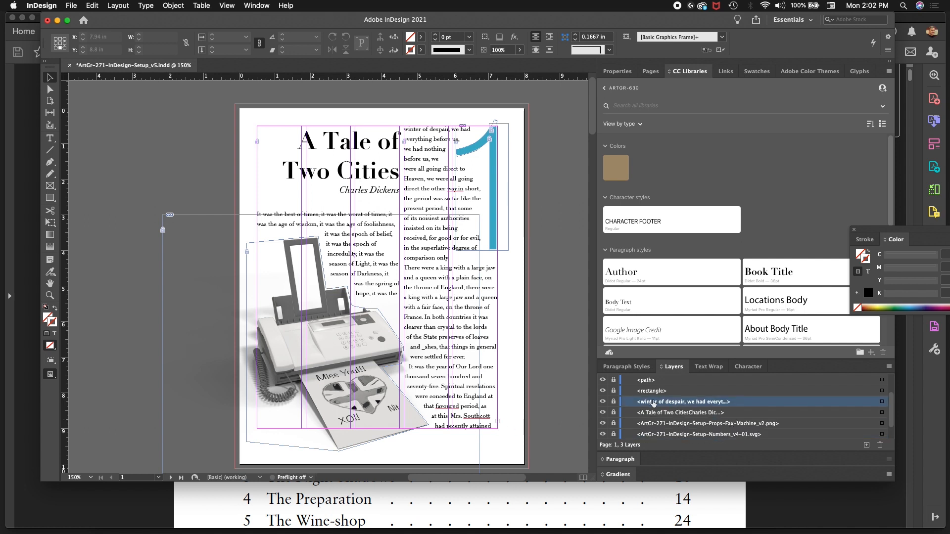
click(653, 414)
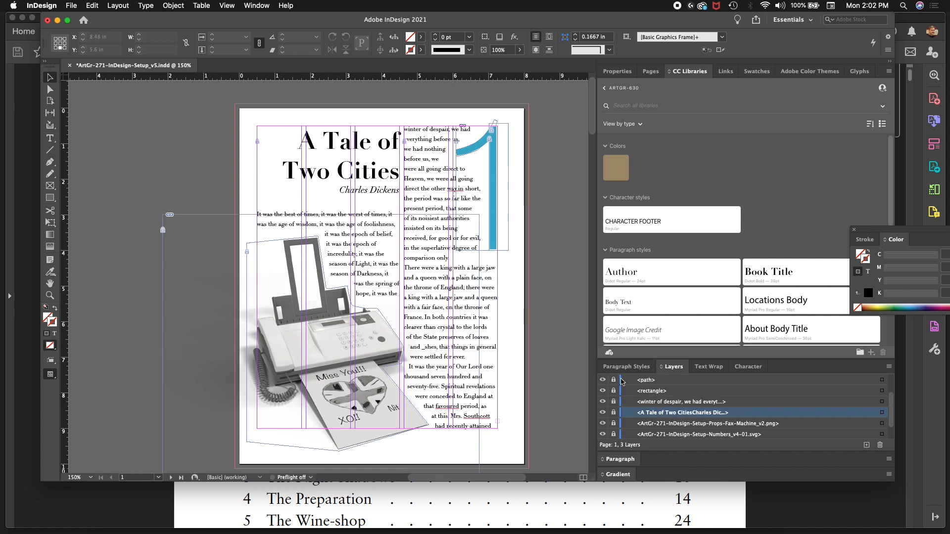
click(662, 402)
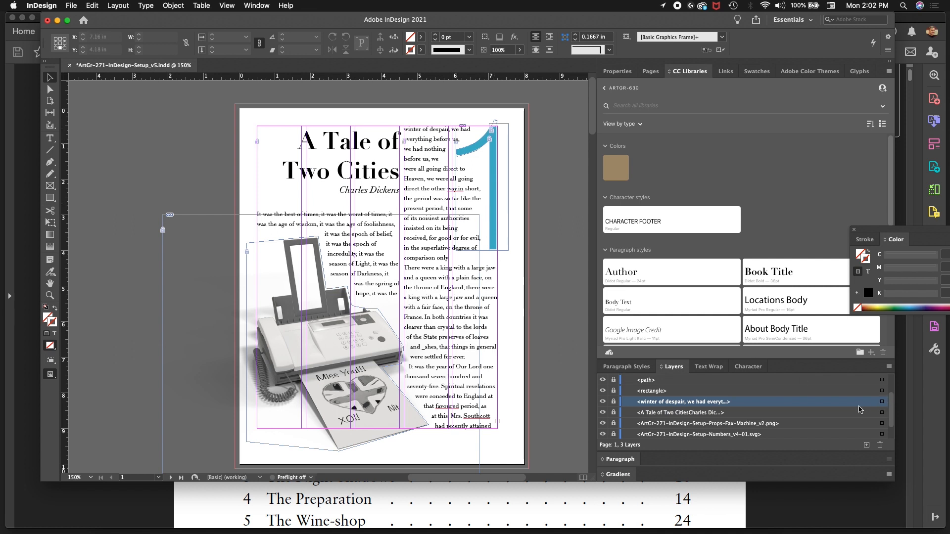
click(614, 401)
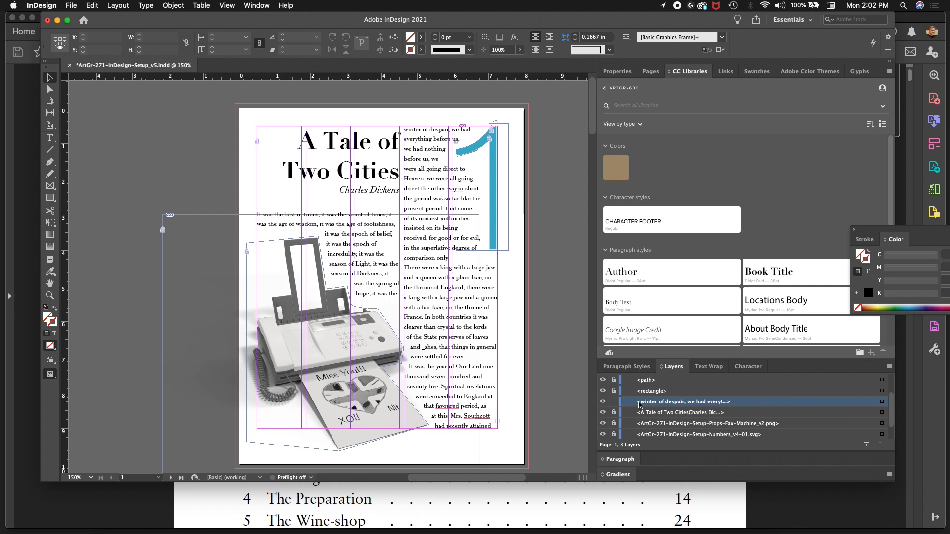
click(883, 402)
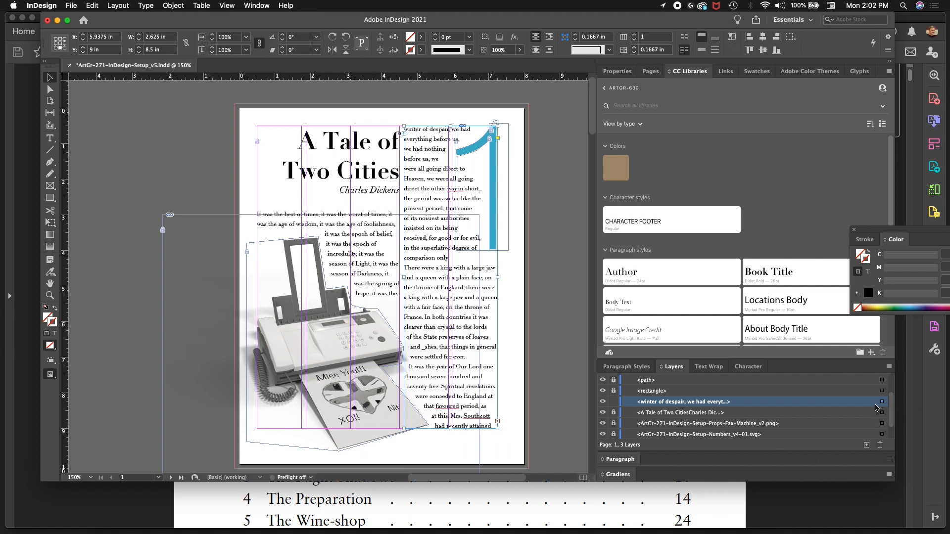
Thread page 1's overset text into two side-by-side frames on page 2, 2.625 by 8.5 in and 4 by about 8.58 in.
click(498, 422)
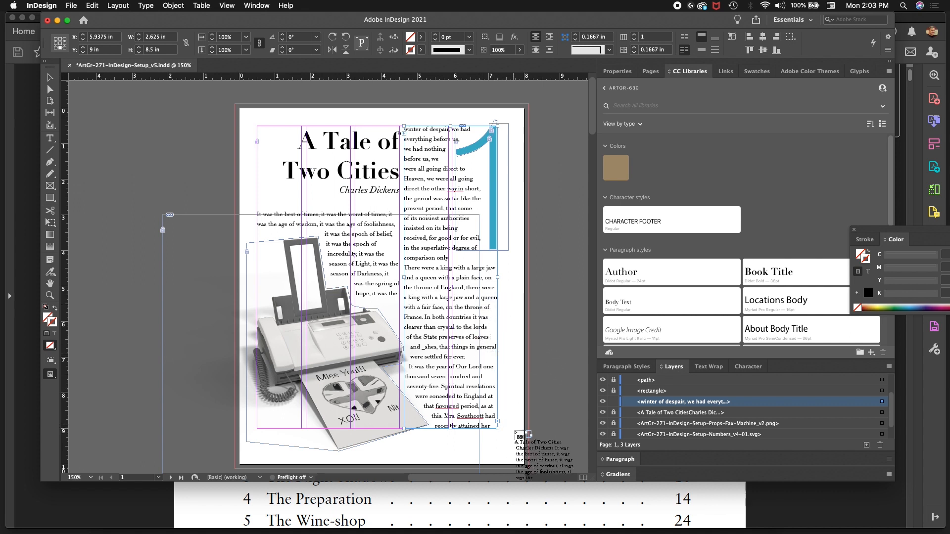
drag(480, 481, 422, 481)
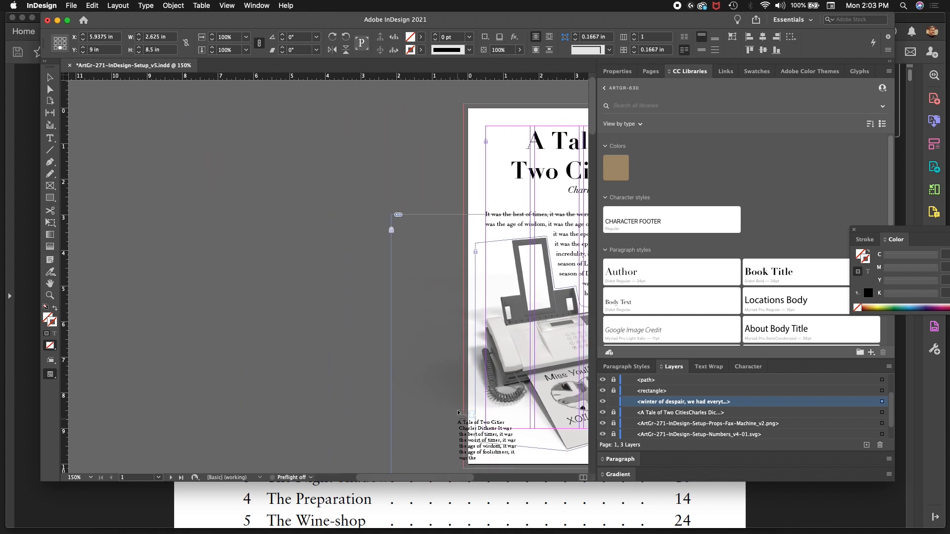
scroll(460, 413, down, 10)
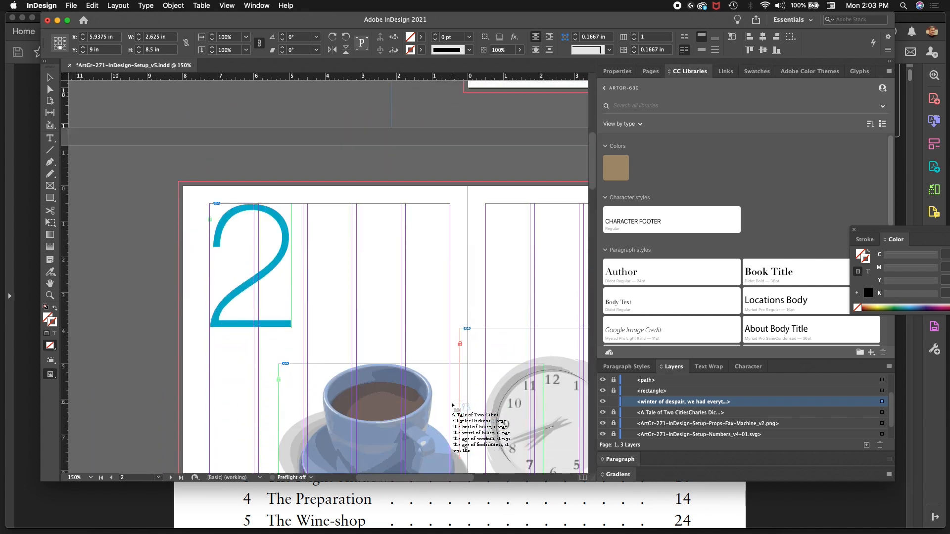
scroll(452, 406, down, 3)
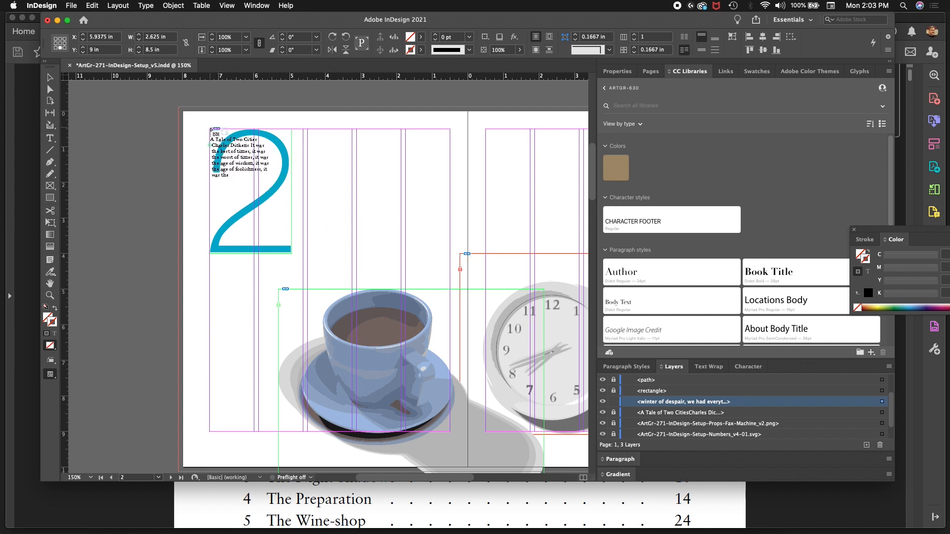
drag(212, 129, 302, 432)
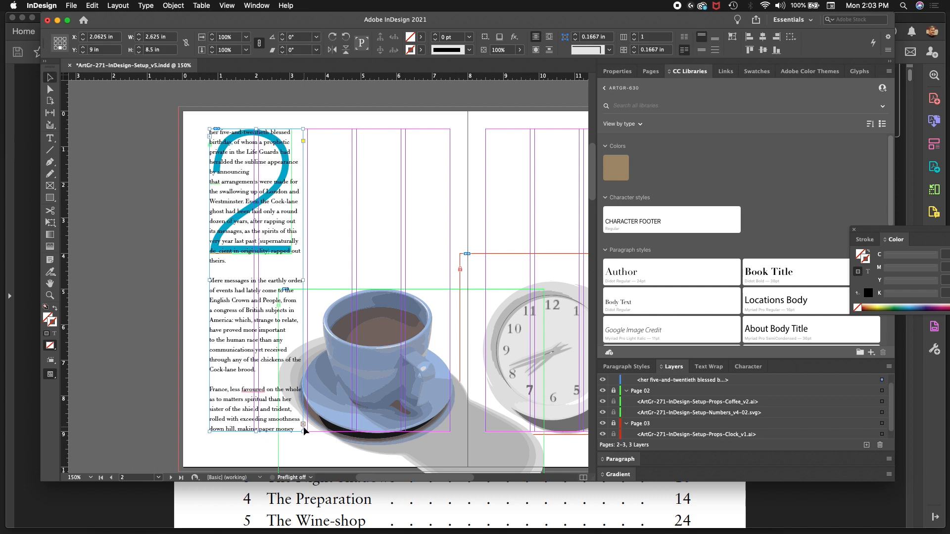
click(303, 424)
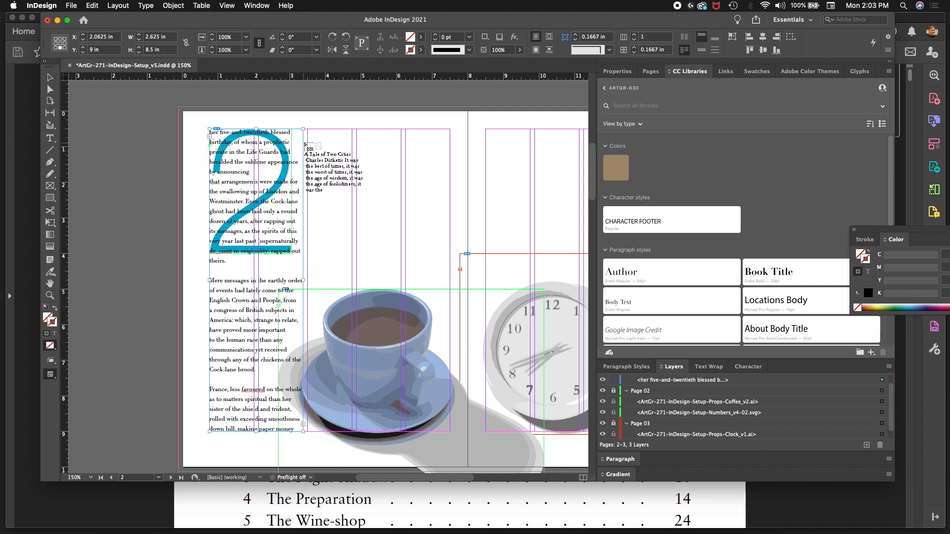
drag(307, 129, 449, 434)
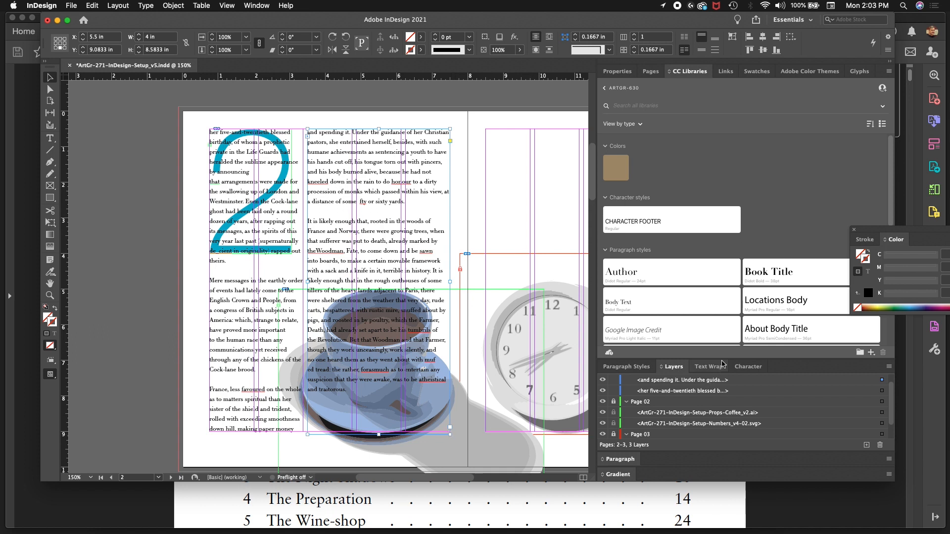
Unlock the Page 02 layer and move the "her five-and-twentieth blessed" text frame onto it from the Page 01 layer.
drag(721, 363, 715, 223)
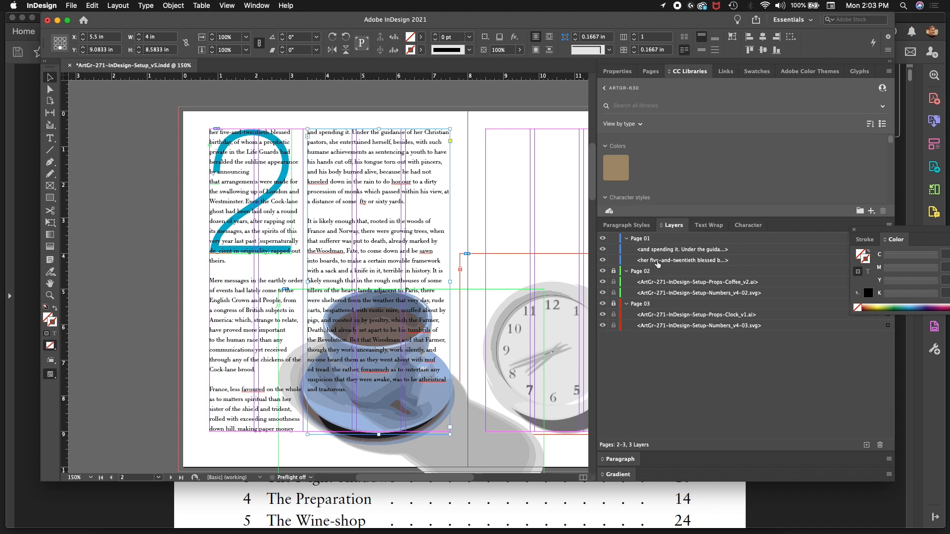
click(664, 251)
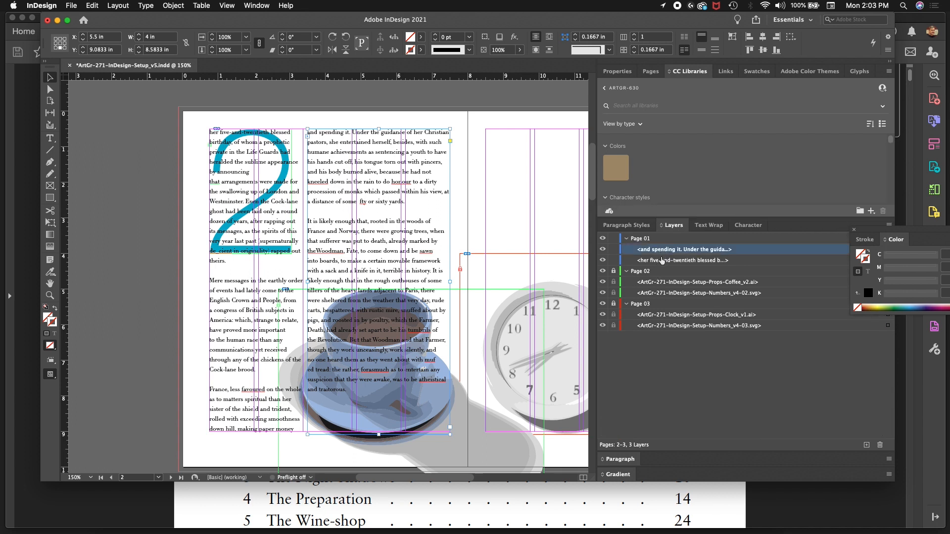
click(661, 260)
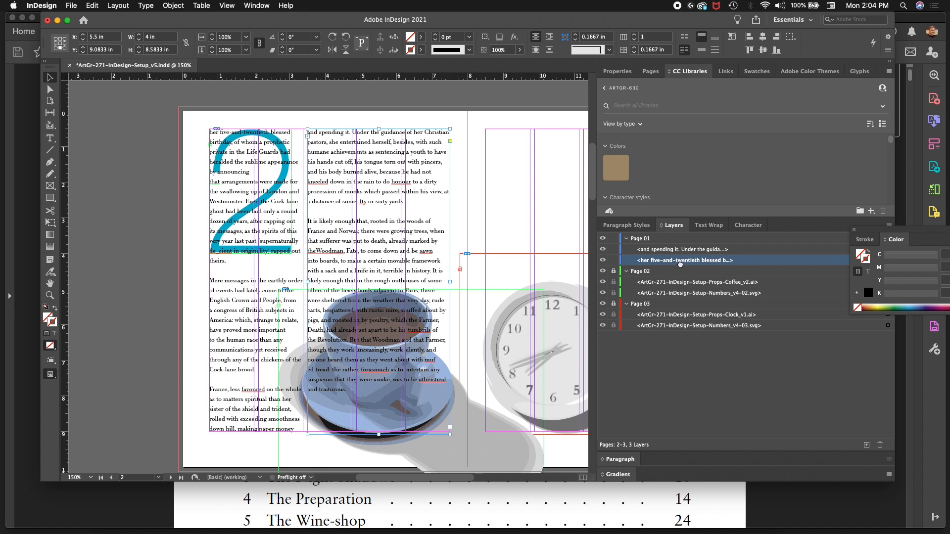
mouse_move(681, 265)
mouse_down()
mouse_move(682, 278)
mouse_move(676, 252)
mouse_up()
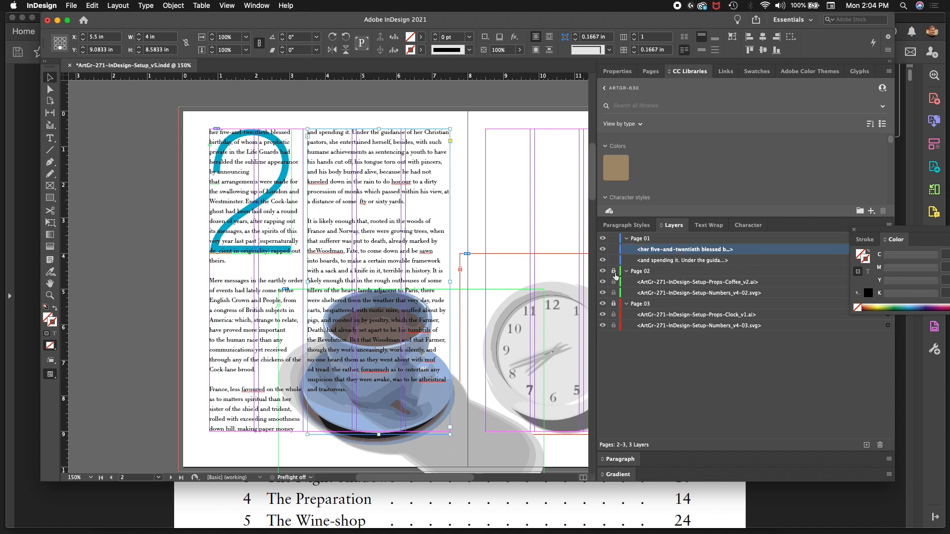
click(614, 271)
drag(684, 251, 654, 275)
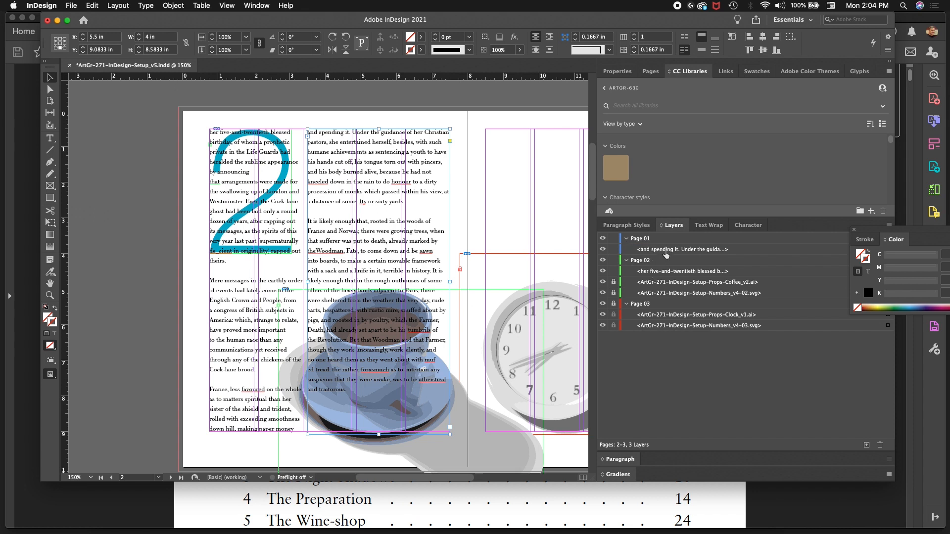
Move the "and spending it. Under the guidance" text frame from the Page 01 layer onto the Page 02 layer.
click(663, 251)
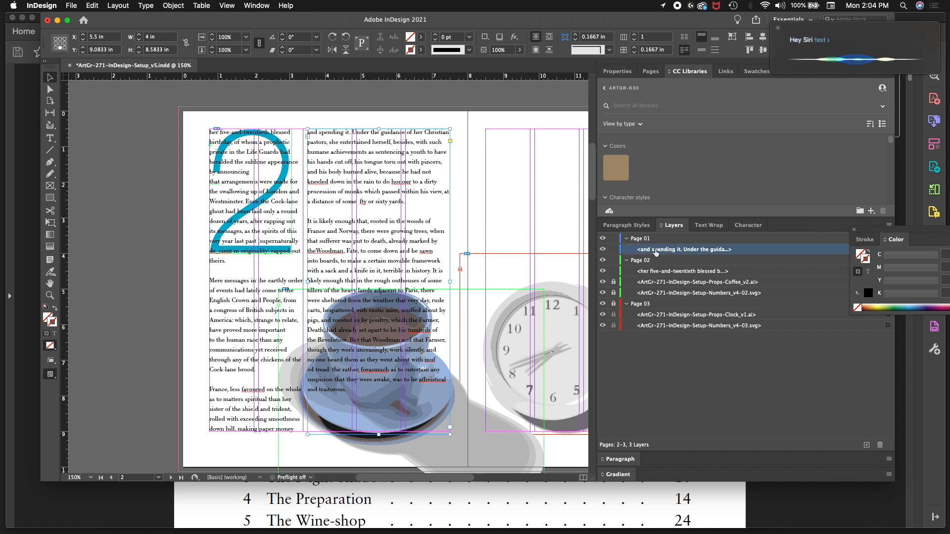
drag(658, 252, 658, 270)
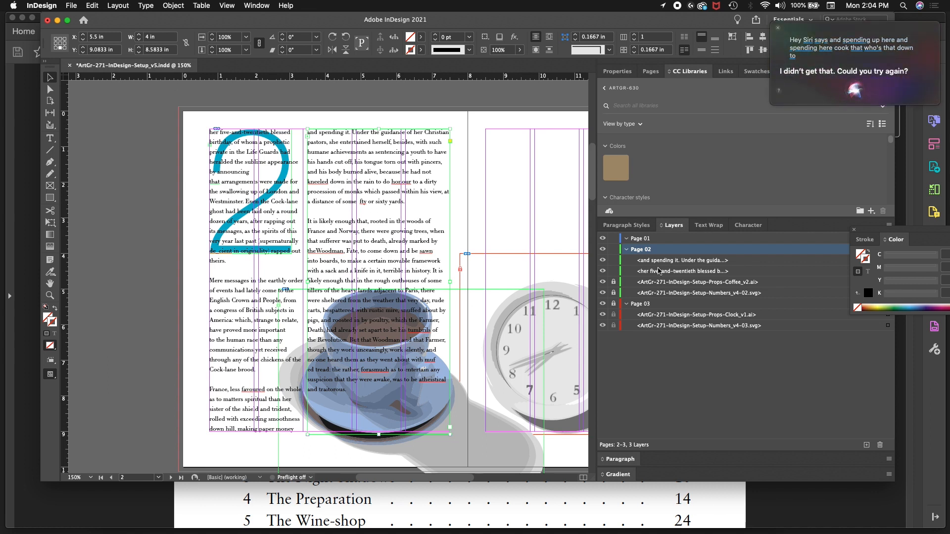
click(778, 28)
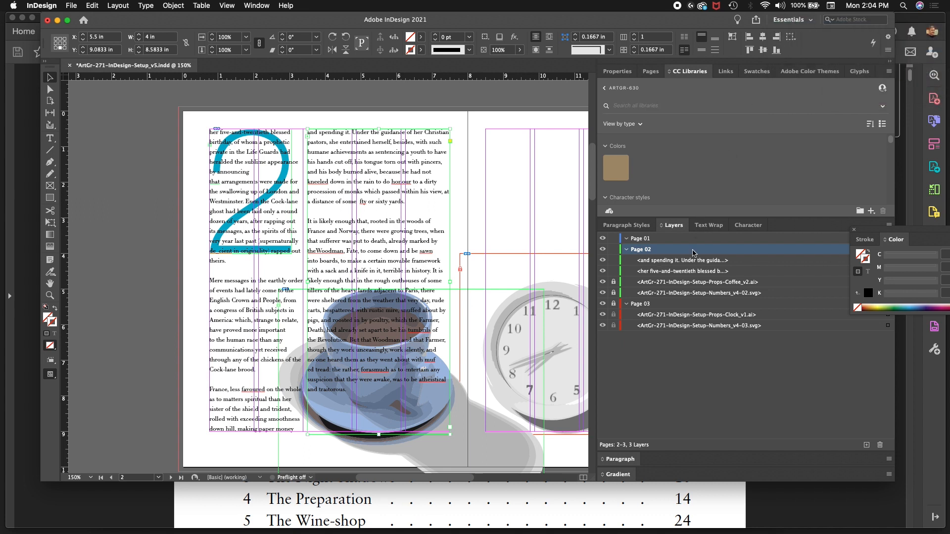
click(677, 262)
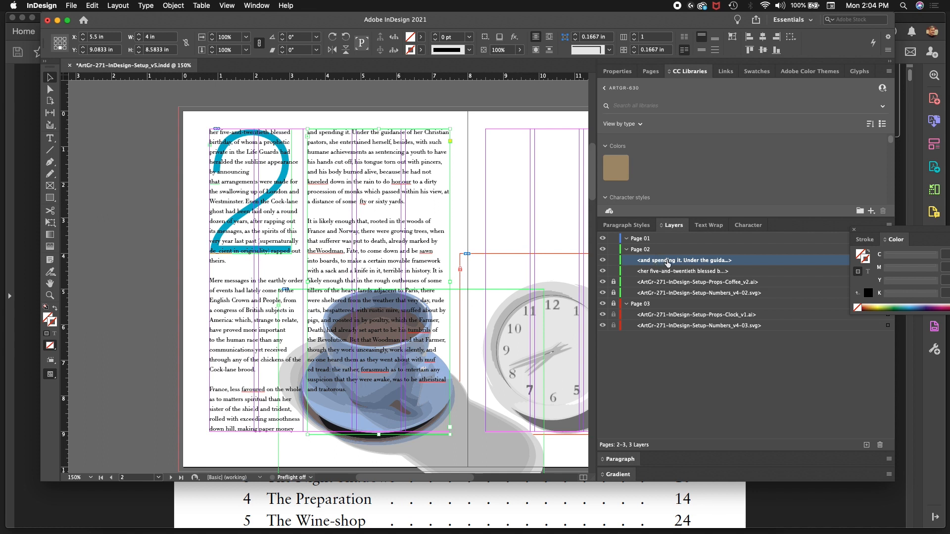
On page 1, lock the "winter of despair" text frame and the whole Page 01 layer, collapse it, and return to page 2.
click(627, 240)
click(112, 478)
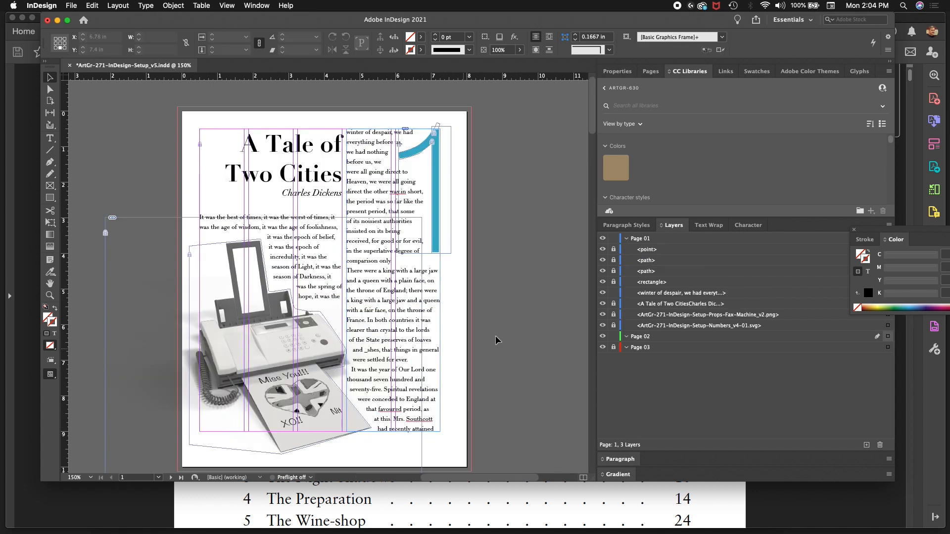
click(613, 293)
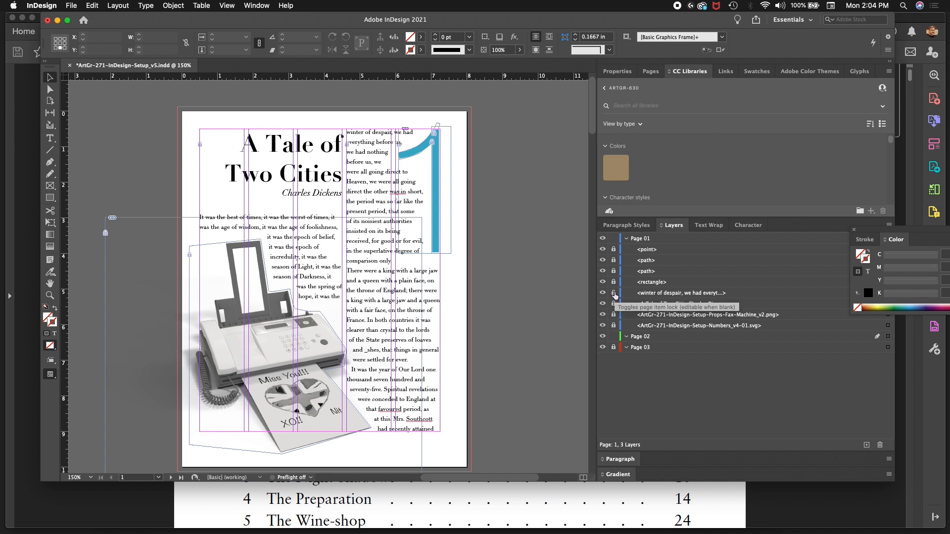
click(613, 238)
click(628, 240)
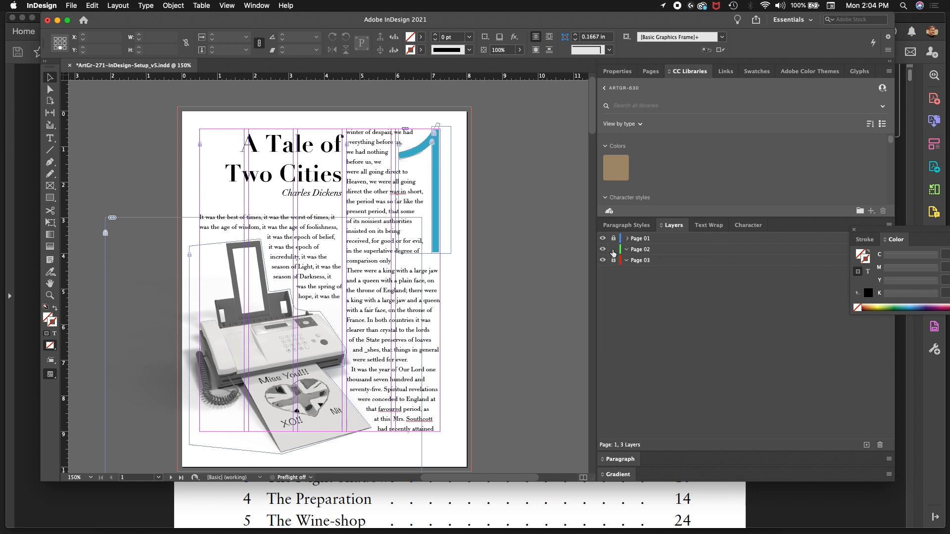
click(613, 250)
click(613, 249)
click(170, 478)
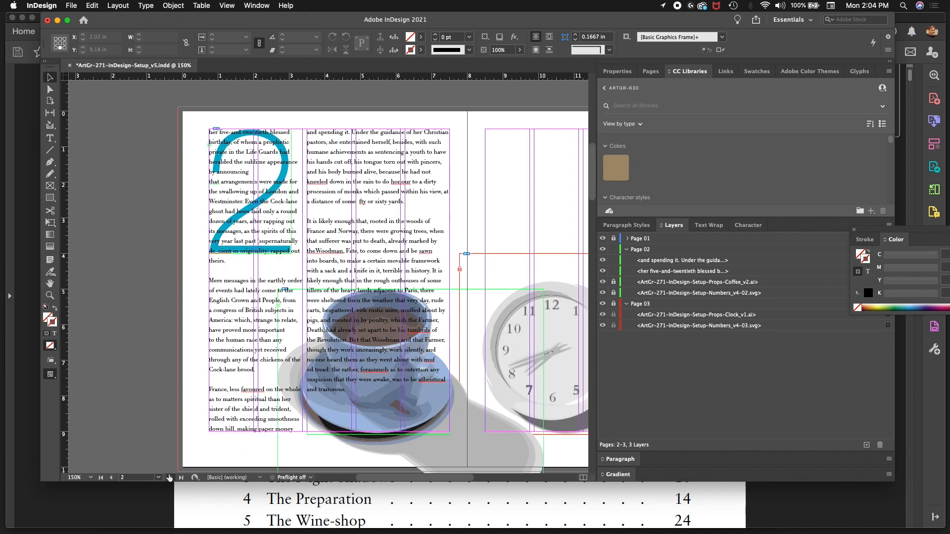